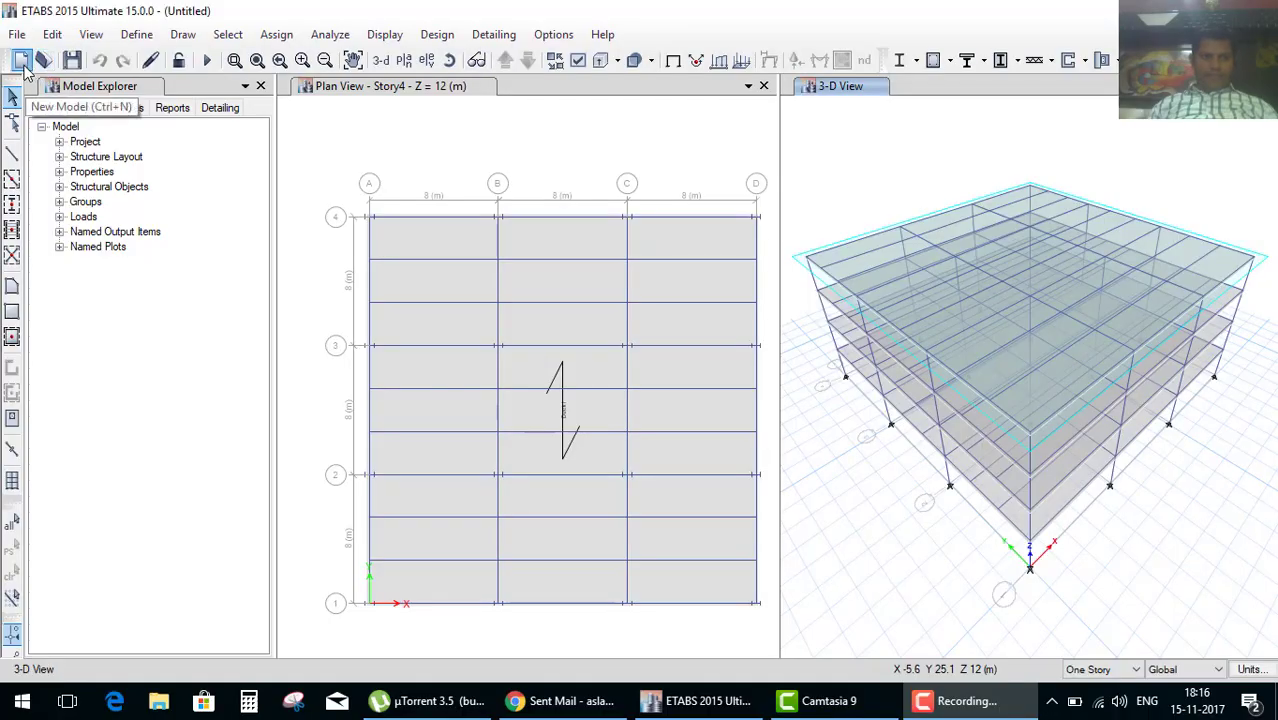
Discard the old model and start a new one with built-in Metric SI and Indian settings.
{"action": "left_click", "coordinate": [21, 60]}
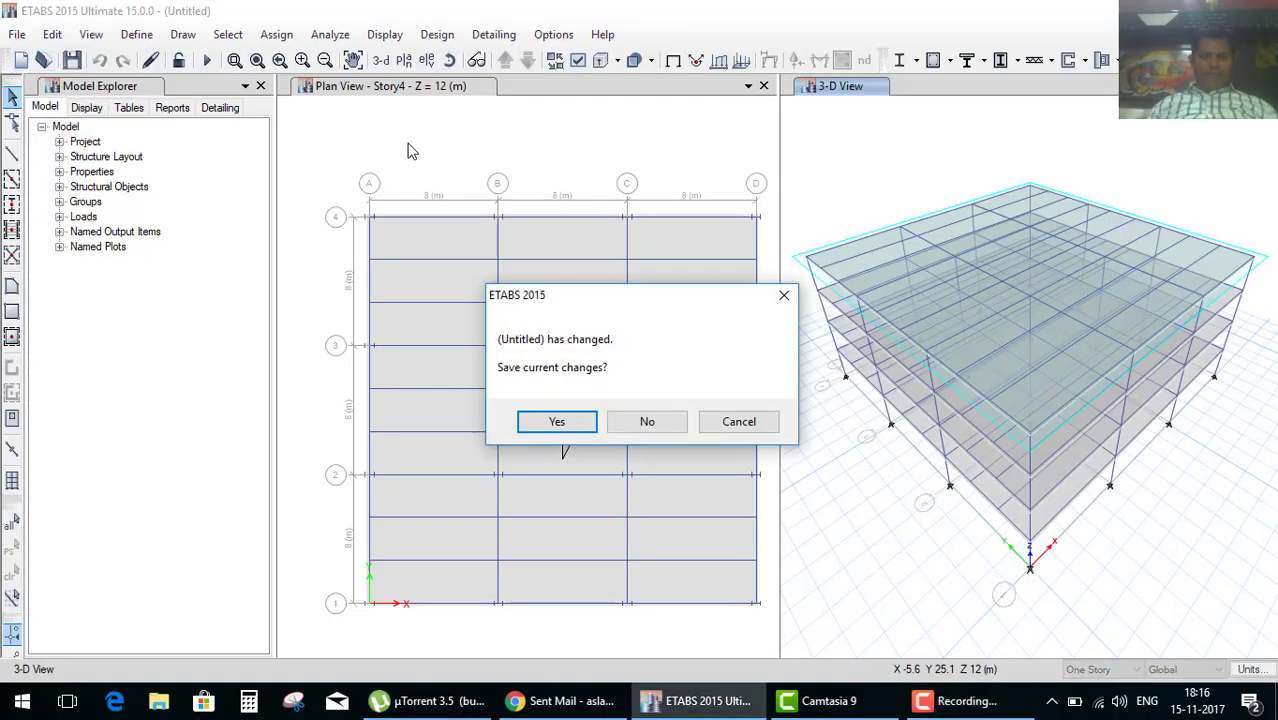
{"action": "left_click", "coordinate": [648, 424]}
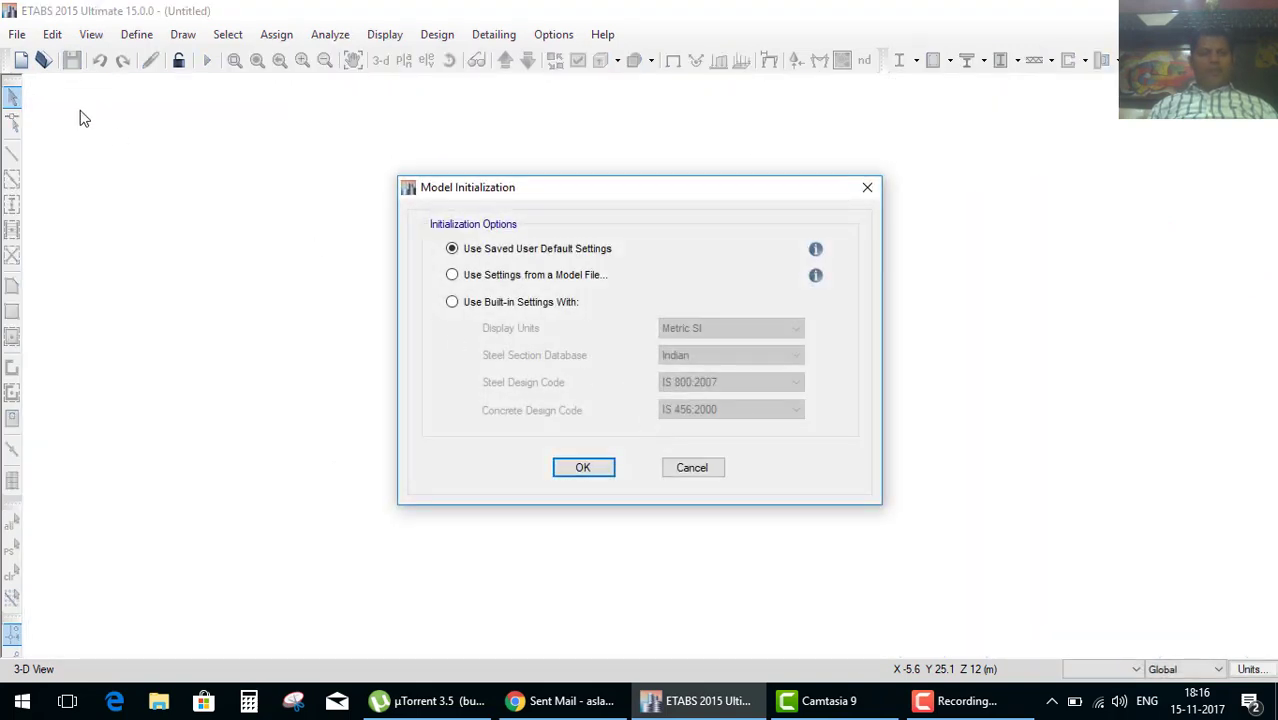
{"action": "left_click", "coordinate": [453, 303]}
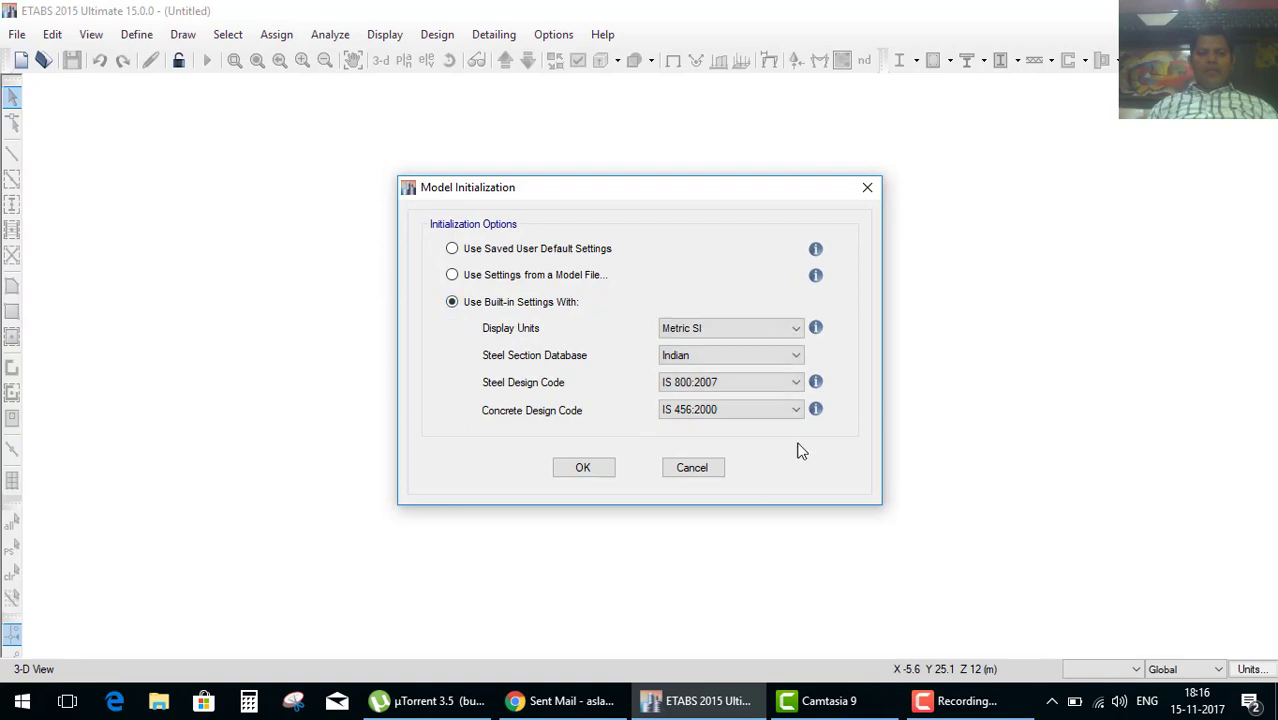
{"action": "left_click", "coordinate": [583, 470]}
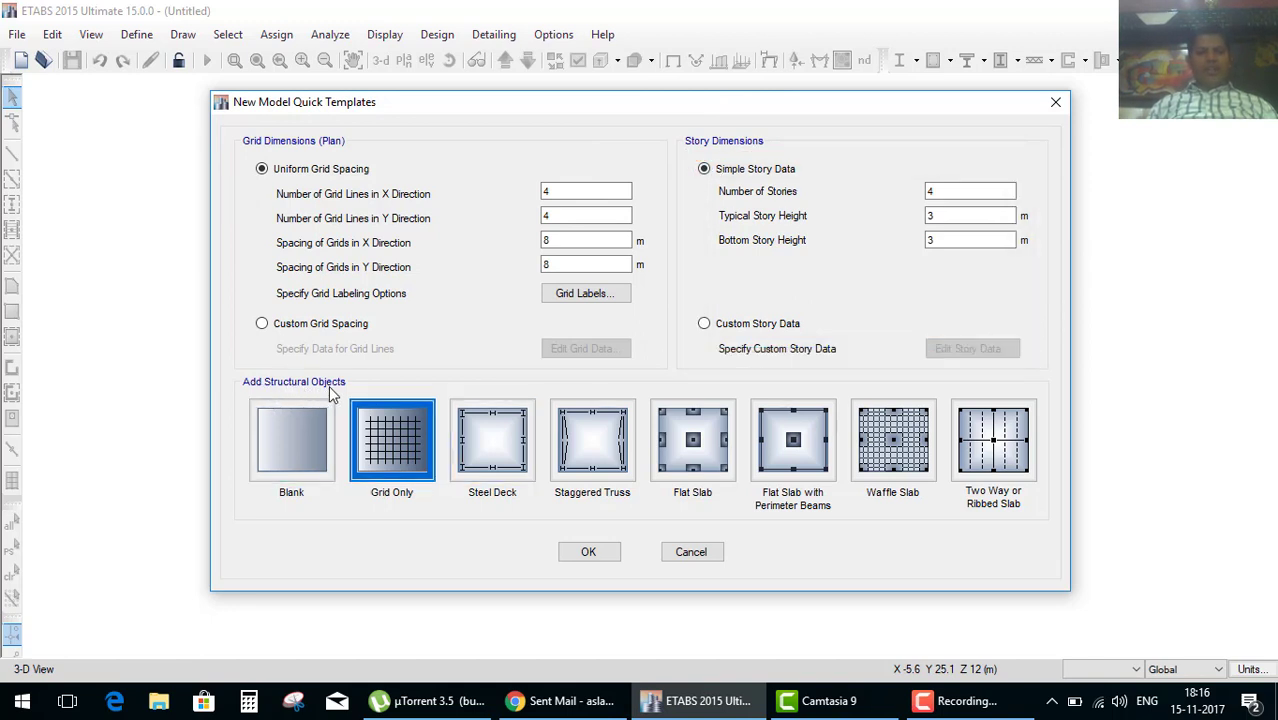
{"action": "mouse_move", "coordinate": [335, 390]}
{"action": "left_mouse_down"}
{"action": "mouse_move", "coordinate": [670, 502]}
{"action": "mouse_move", "coordinate": [750, 390]}
{"action": "mouse_move", "coordinate": [1030, 514]}
{"action": "left_mouse_up"}
{"action": "mouse_move", "coordinate": [250, 443]}
{"action": "left_mouse_down"}
{"action": "mouse_move", "coordinate": [262, 460]}
{"action": "mouse_move", "coordinate": [326, 410]}
{"action": "left_mouse_up"}
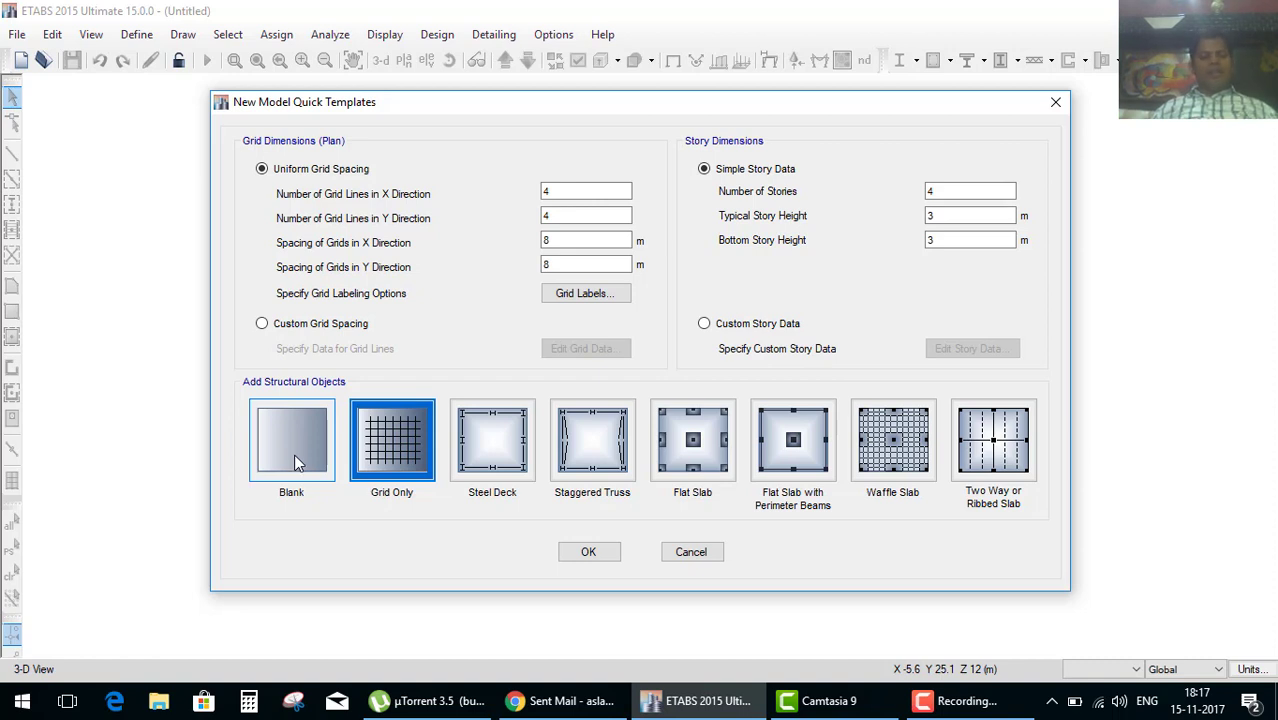
Create a model from the Blank template and make its 3-D view active.
{"action": "left_click", "coordinate": [295, 452]}
{"action": "left_click", "coordinate": [590, 552]}
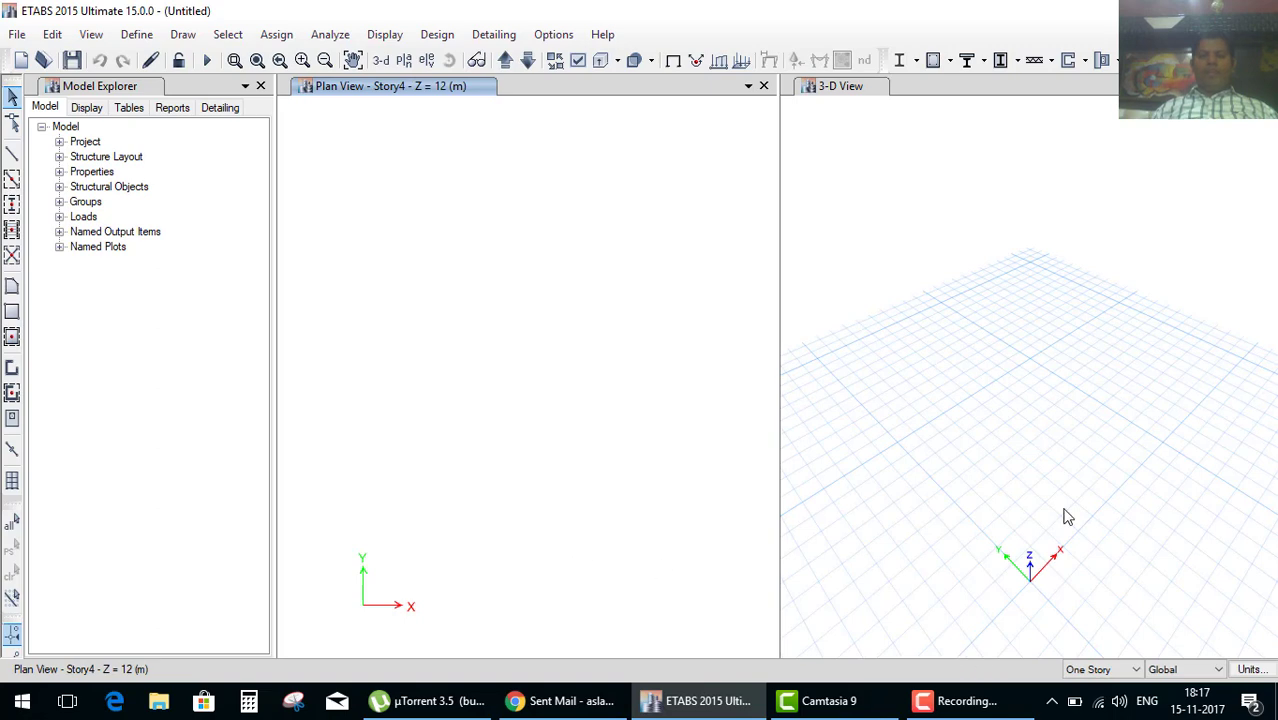
{"action": "middle_click_drag", "start_coordinate": [1064, 517], "coordinate": [1036, 491], "text": "shift"}
{"action": "scroll", "coordinate": [1060, 450], "scroll_direction": "up", "scroll_amount": 3}
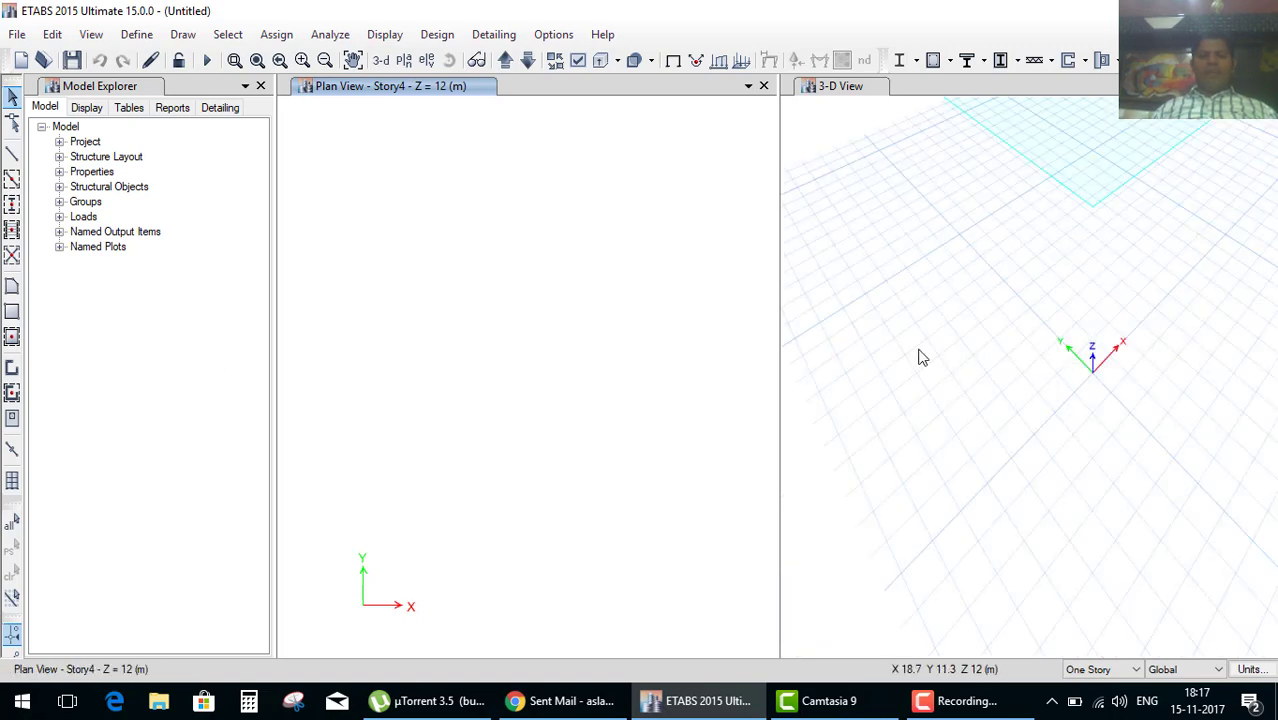
{"action": "left_click", "coordinate": [918, 357]}
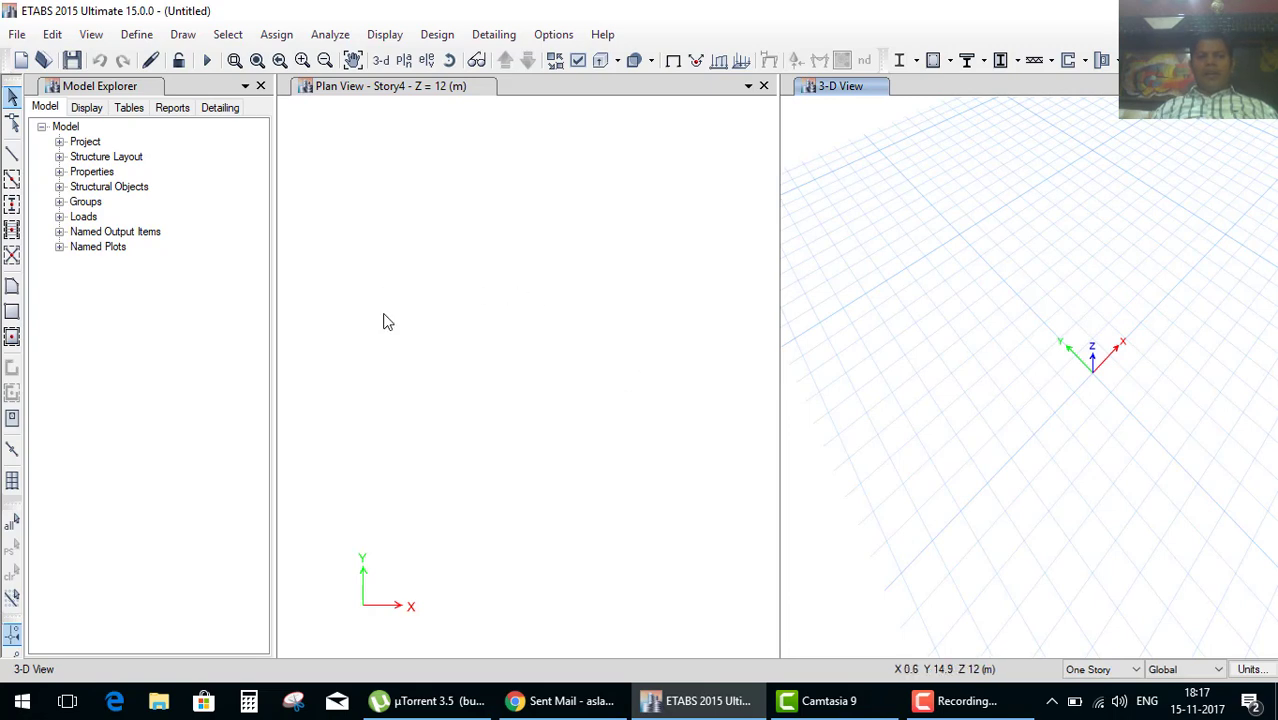
Sketch a chain of connected test frame lines in the plan view.
{"action": "left_click", "coordinate": [12, 155]}
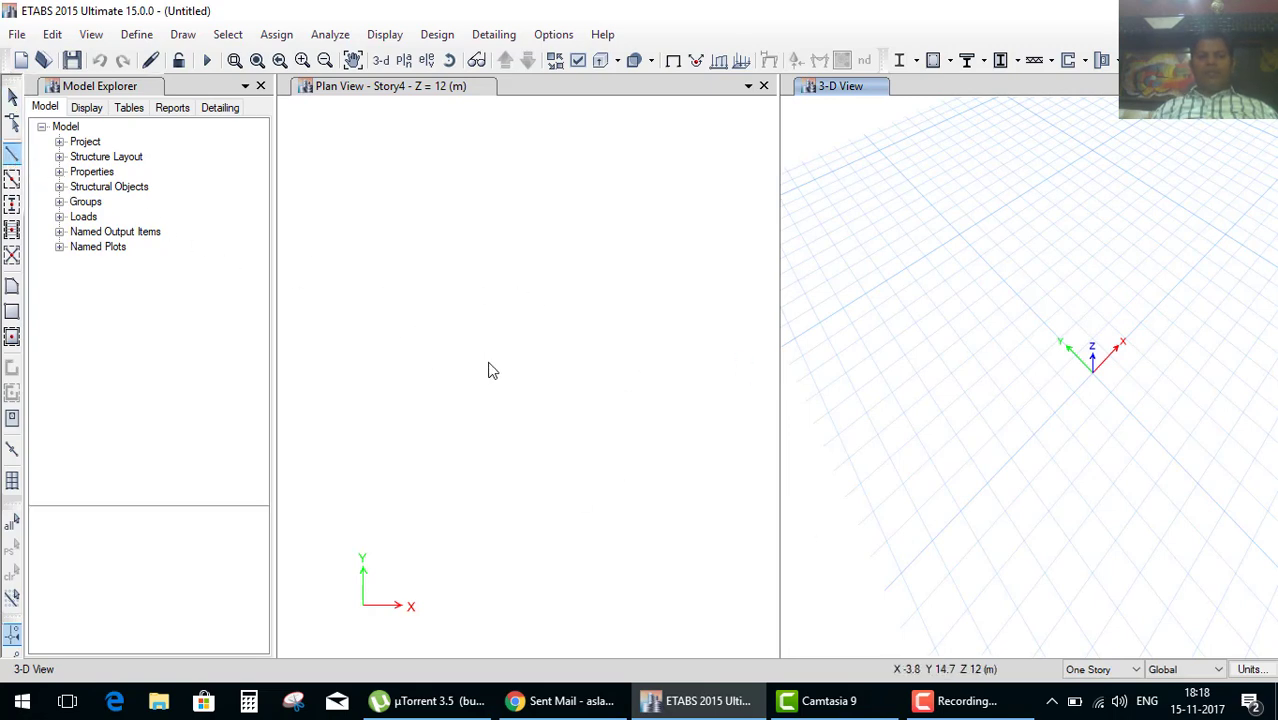
{"action": "left_click", "coordinate": [473, 395]}
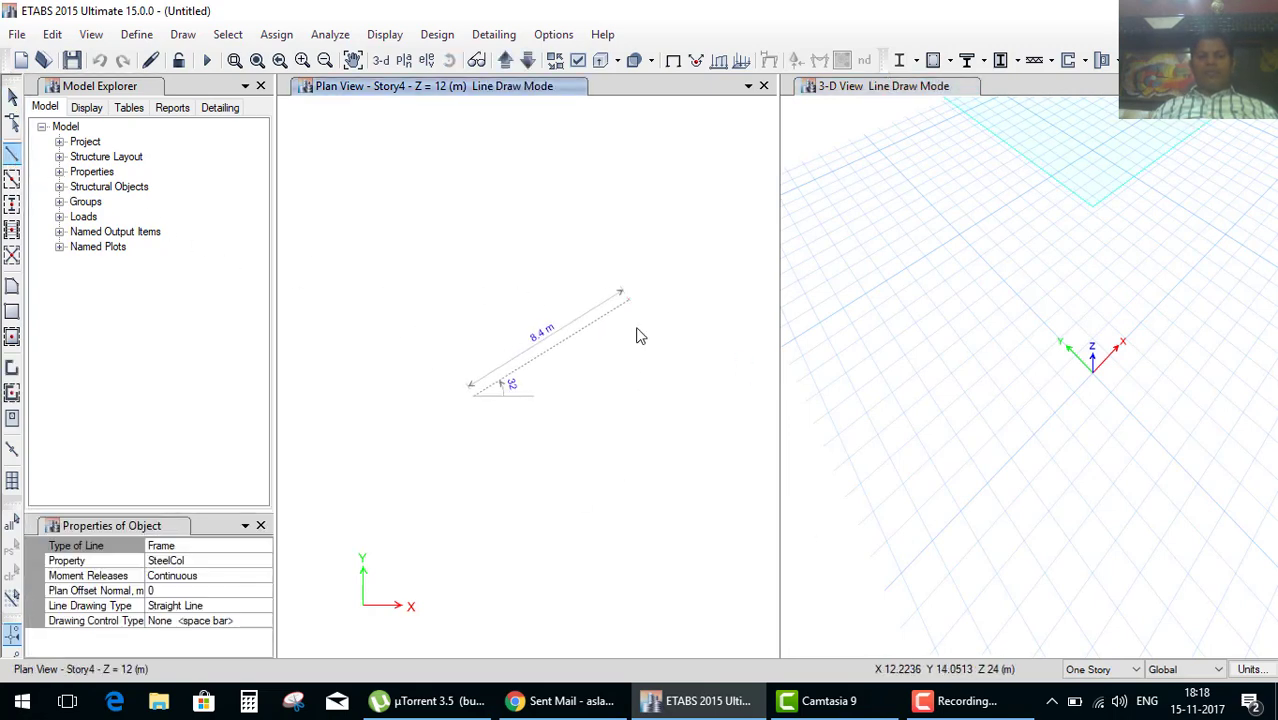
{"action": "double_click", "coordinate": [629, 299]}
{"action": "left_click", "coordinate": [651, 504]}
{"action": "left_click", "coordinate": [533, 300]}
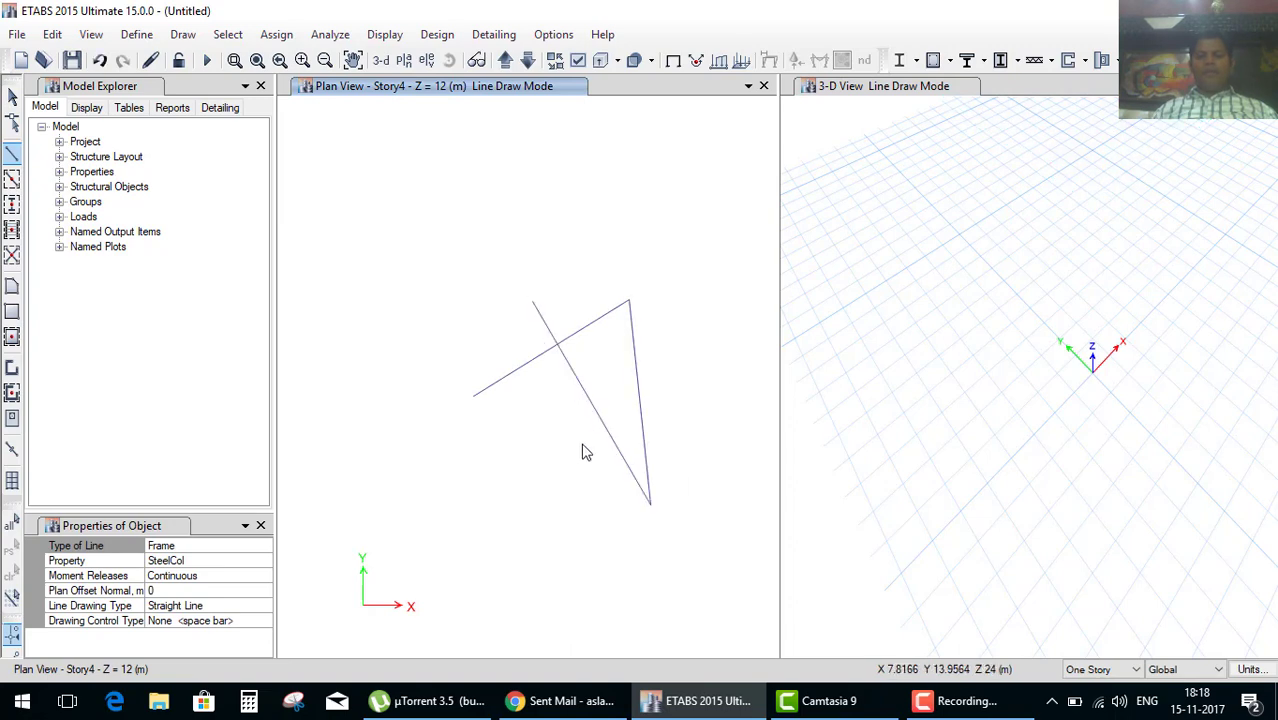
{"action": "left_click", "coordinate": [565, 455]}
{"action": "left_click", "coordinate": [470, 467]}
{"action": "left_click", "coordinate": [445, 302]}
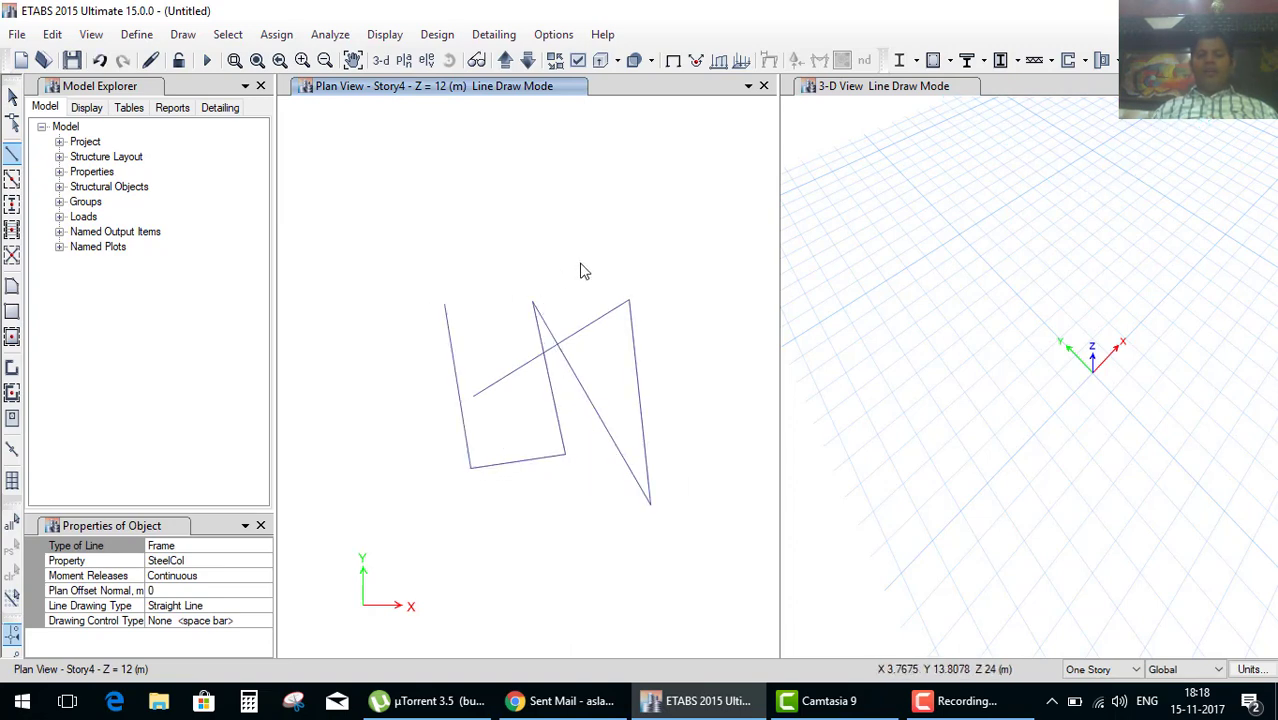
{"action": "left_click", "coordinate": [580, 263]}
{"action": "left_click", "coordinate": [678, 270]}
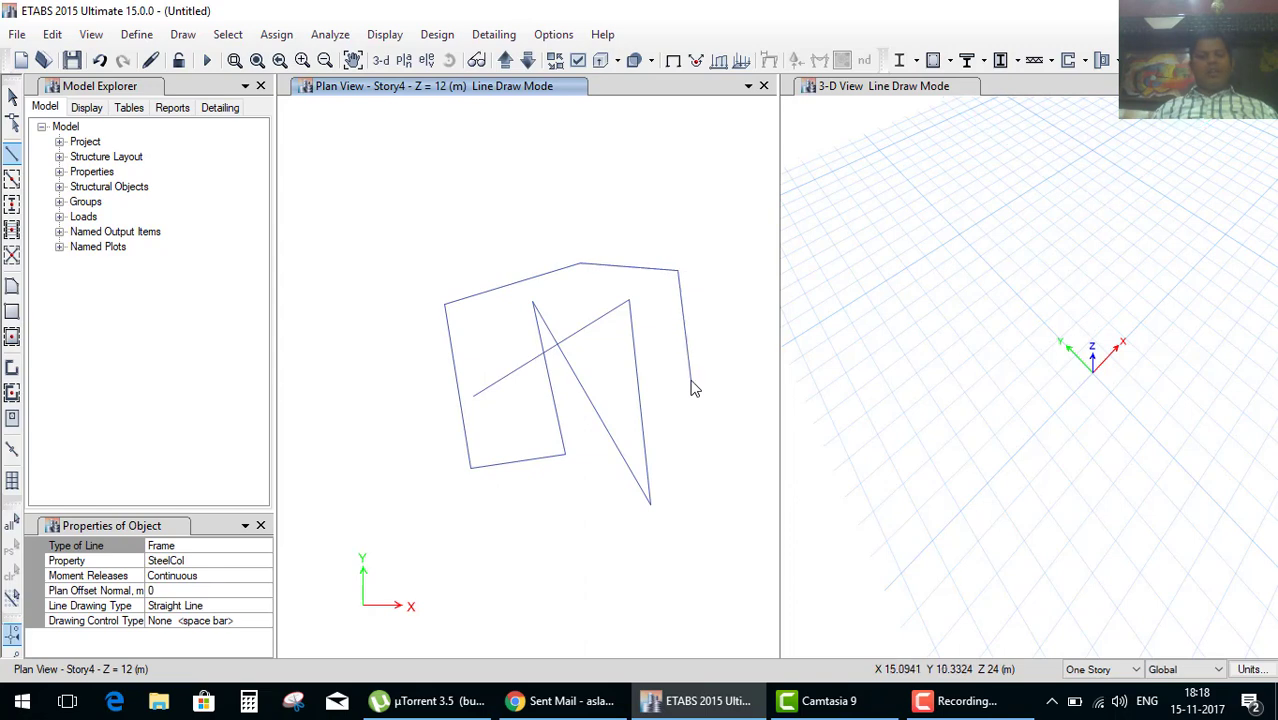
{"action": "left_click", "coordinate": [690, 382]}
{"action": "key", "text": "Escape"}
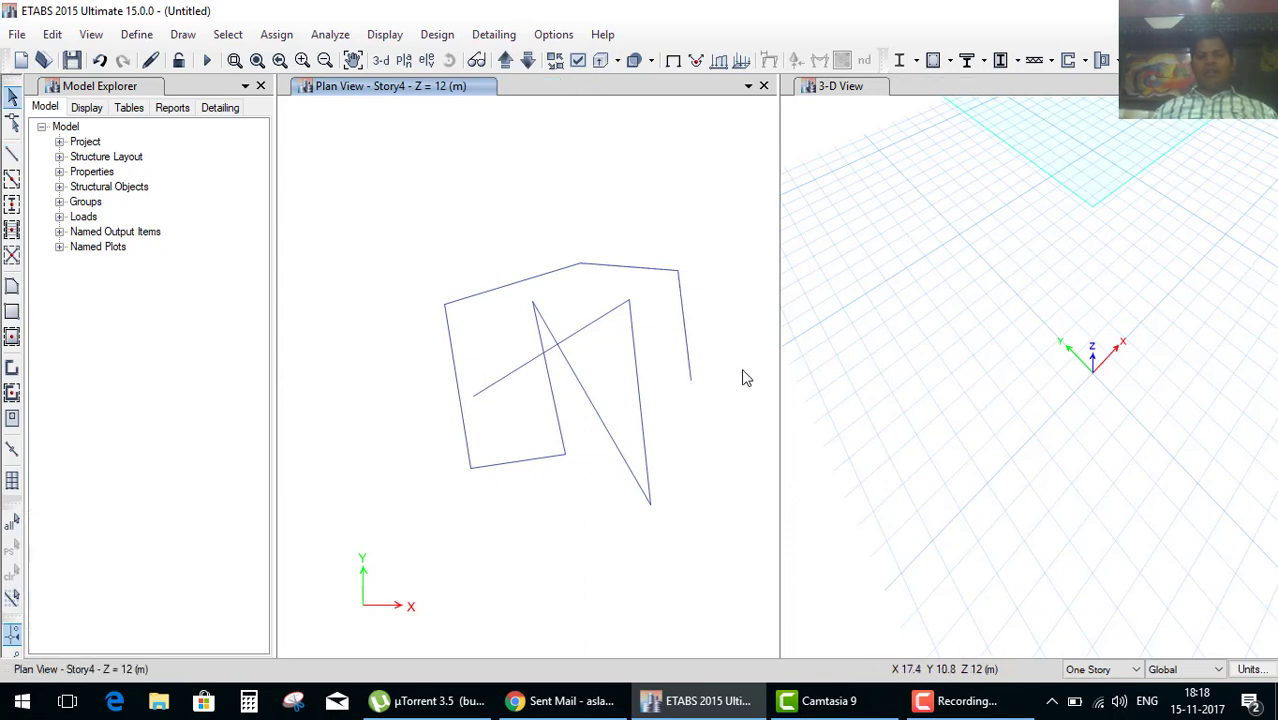
Show the model in 3-D and delete all the sketched frames and joints.
{"action": "left_click", "coordinate": [381, 61]}
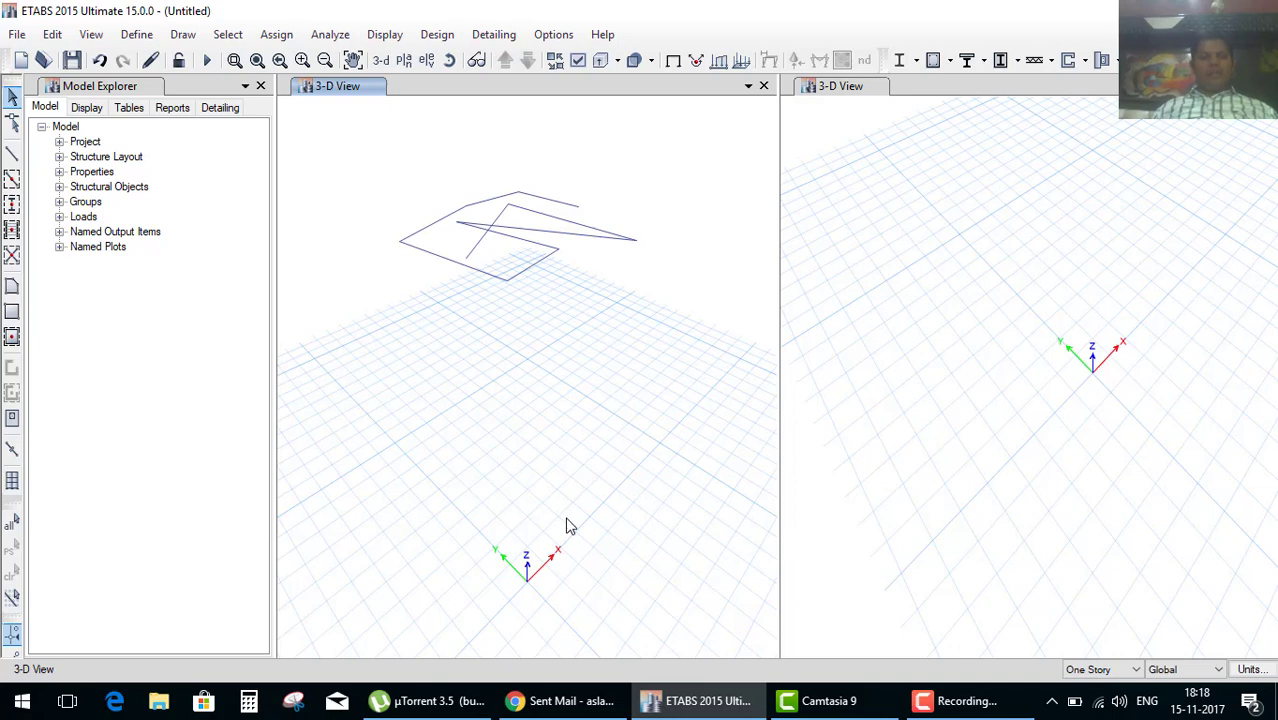
{"action": "left_click_drag", "start_coordinate": [678, 177], "coordinate": [322, 368]}
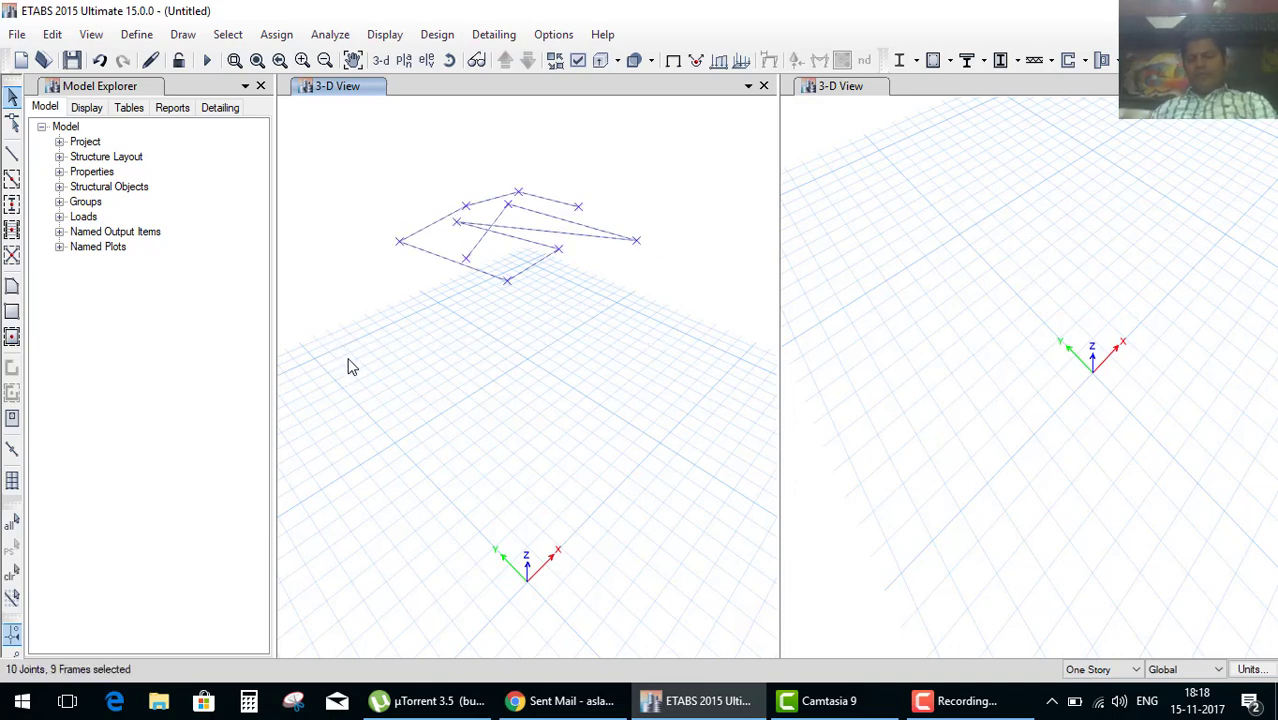
{"action": "key", "text": "Delete"}
Discard the blank model and start a new one with built-in default settings.
{"action": "left_click", "coordinate": [21, 60]}
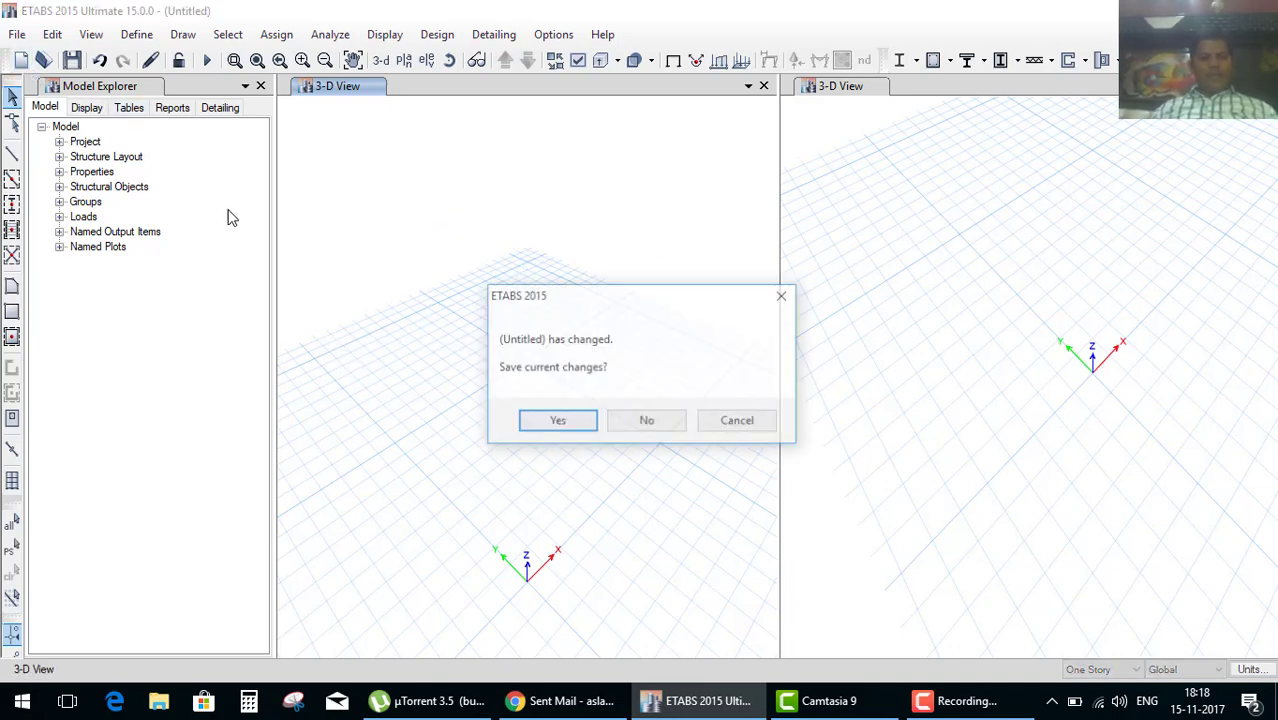
{"action": "left_click", "coordinate": [632, 420]}
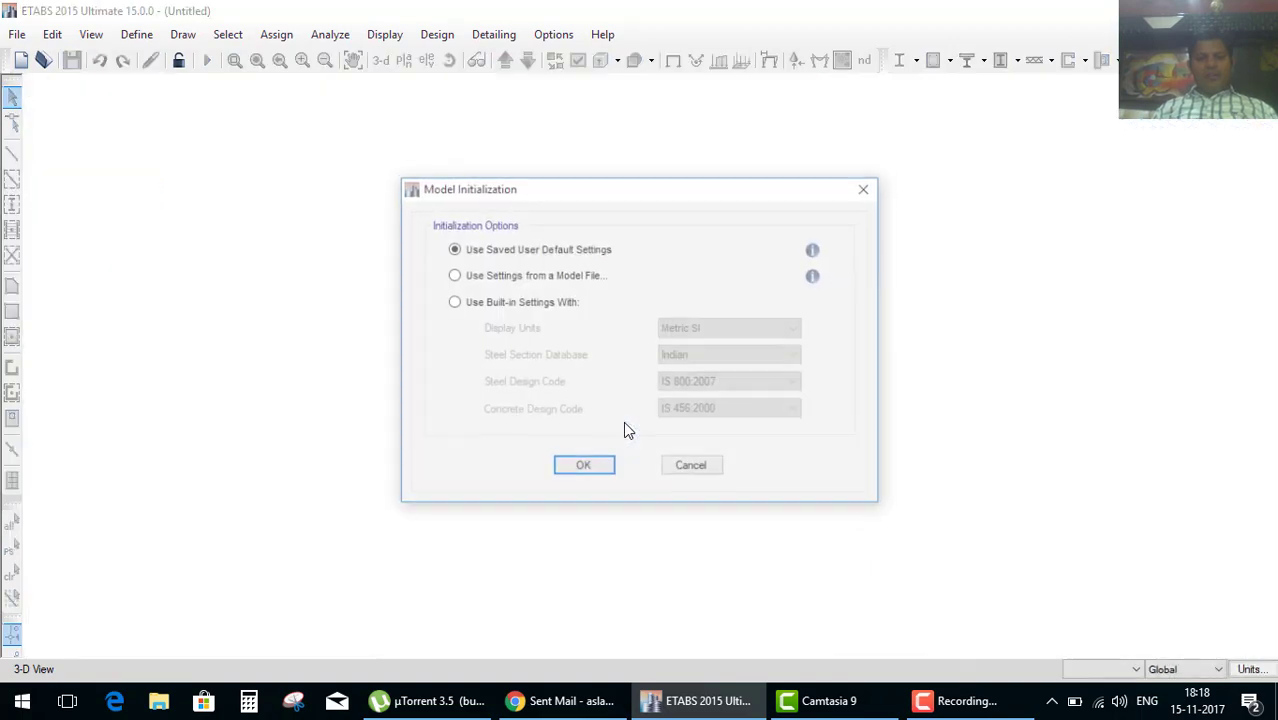
{"action": "left_click", "coordinate": [530, 302]}
{"action": "left_click", "coordinate": [570, 468]}
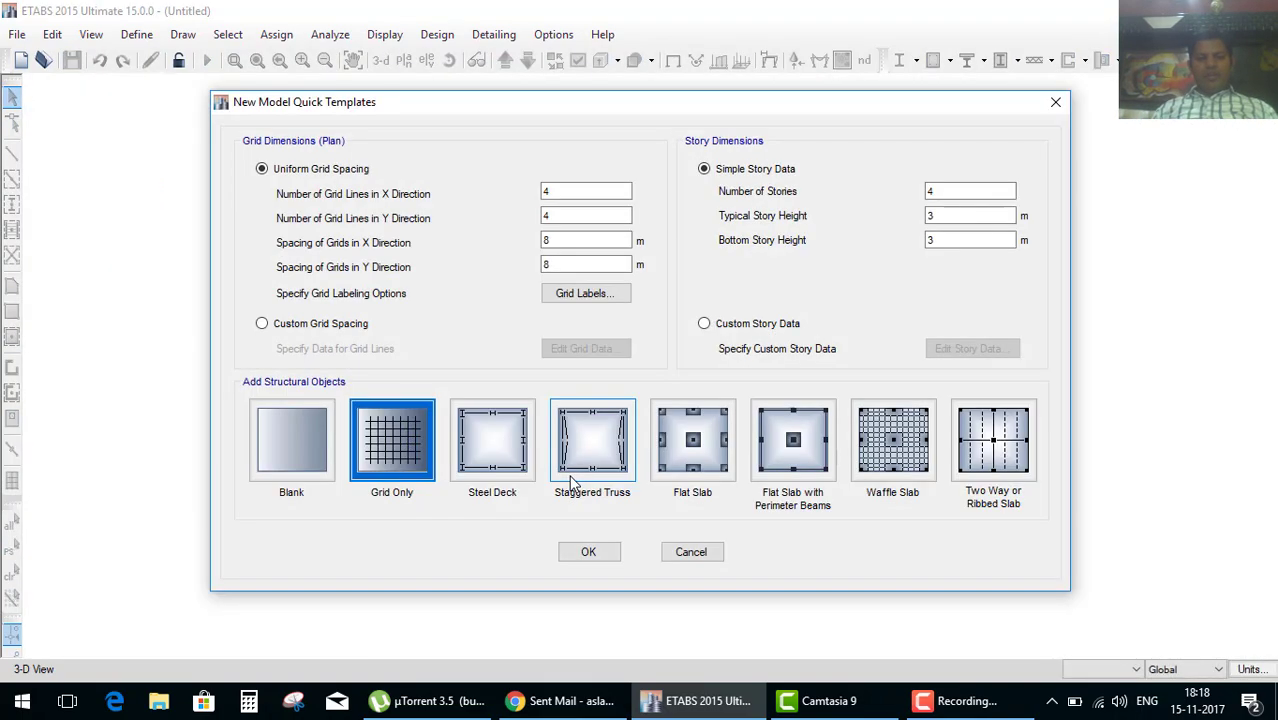
Create an empty Grid Only model: 4×4 grid at 8 m, four 3 m storeys.
{"action": "left_click", "coordinate": [393, 496]}
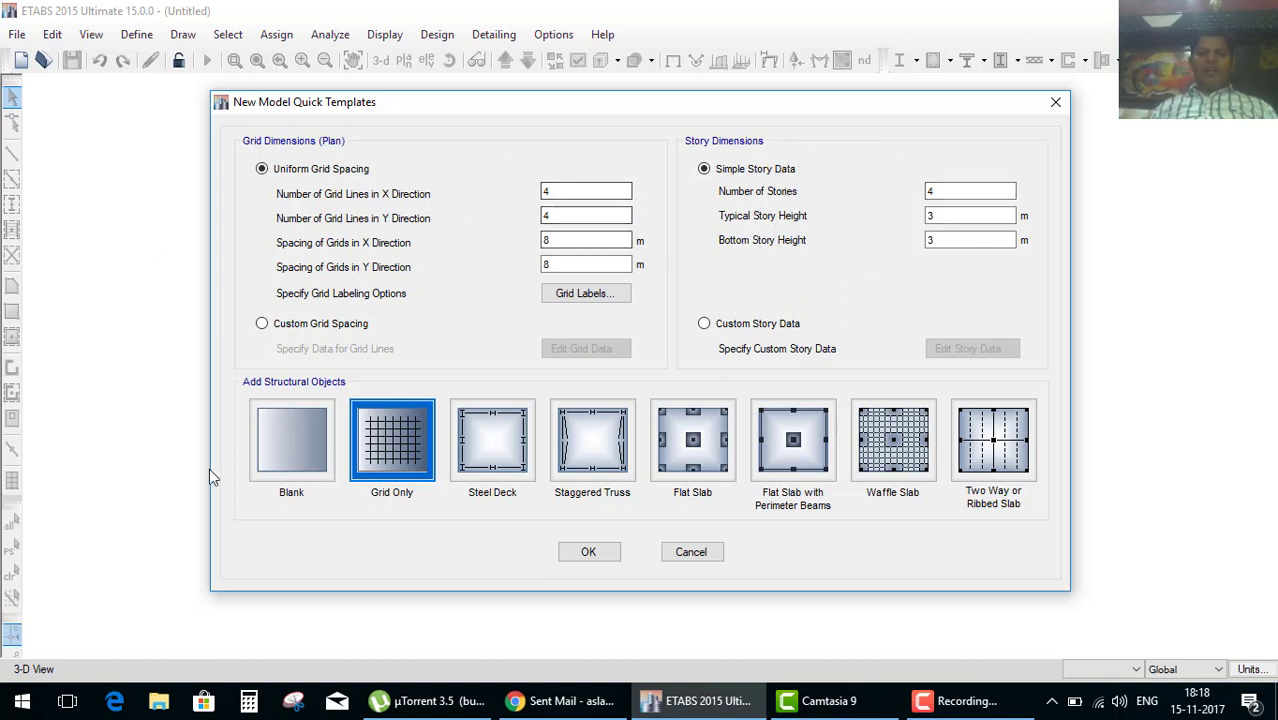
{"action": "left_click", "coordinate": [600, 552]}
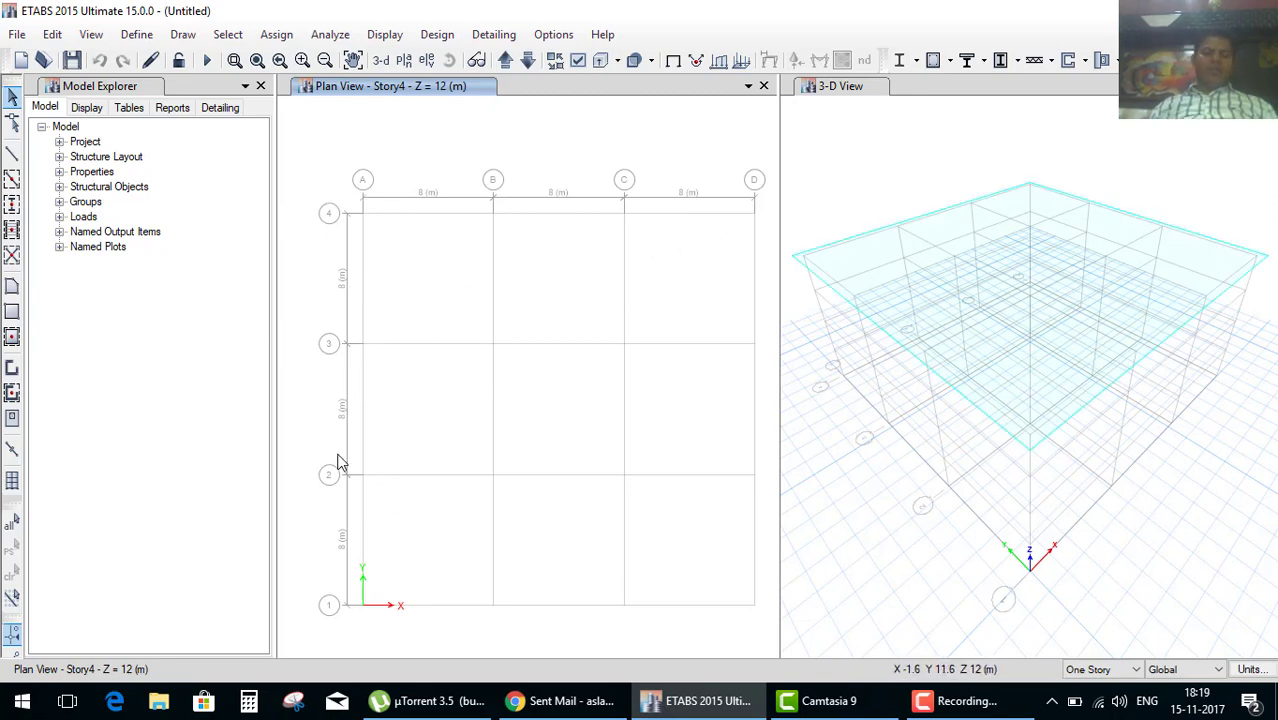
{"action": "left_click", "coordinate": [1007, 278]}
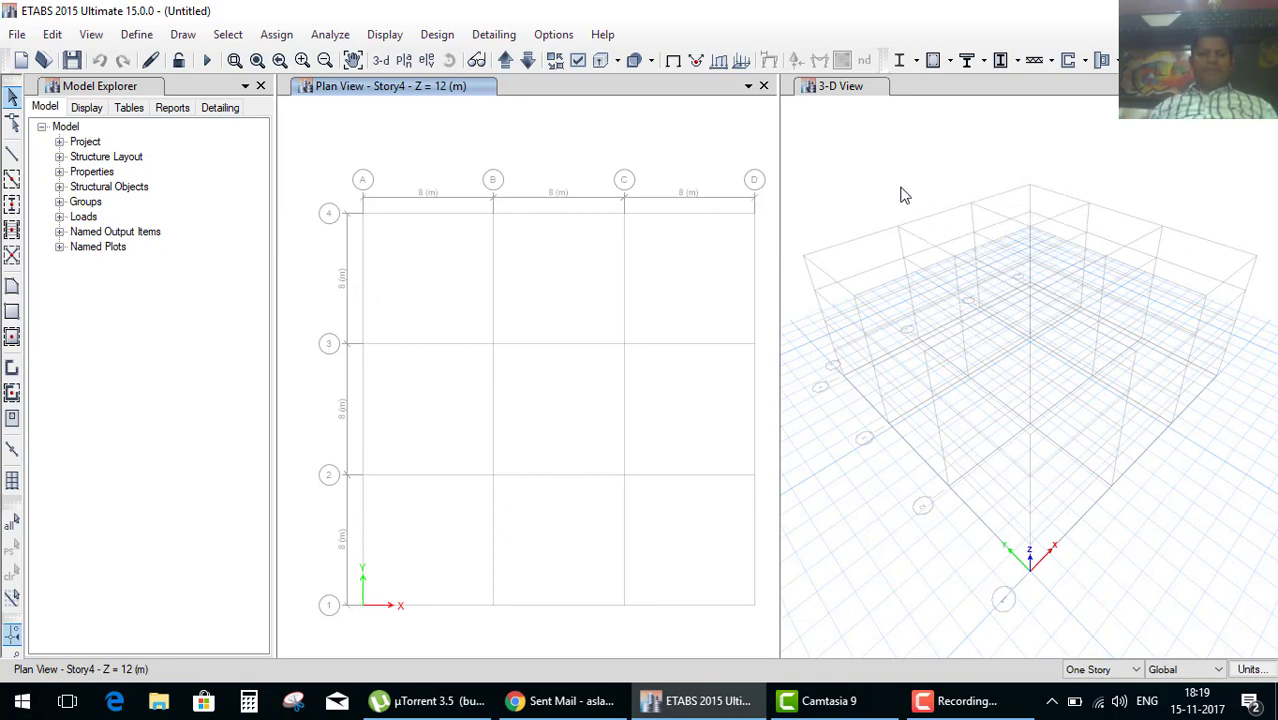
Discard the Grid Only model and start another with built-in settings, keeping the 4×4 8 m grid and four 3 m storeys.
{"action": "left_click", "coordinate": [21, 60]}
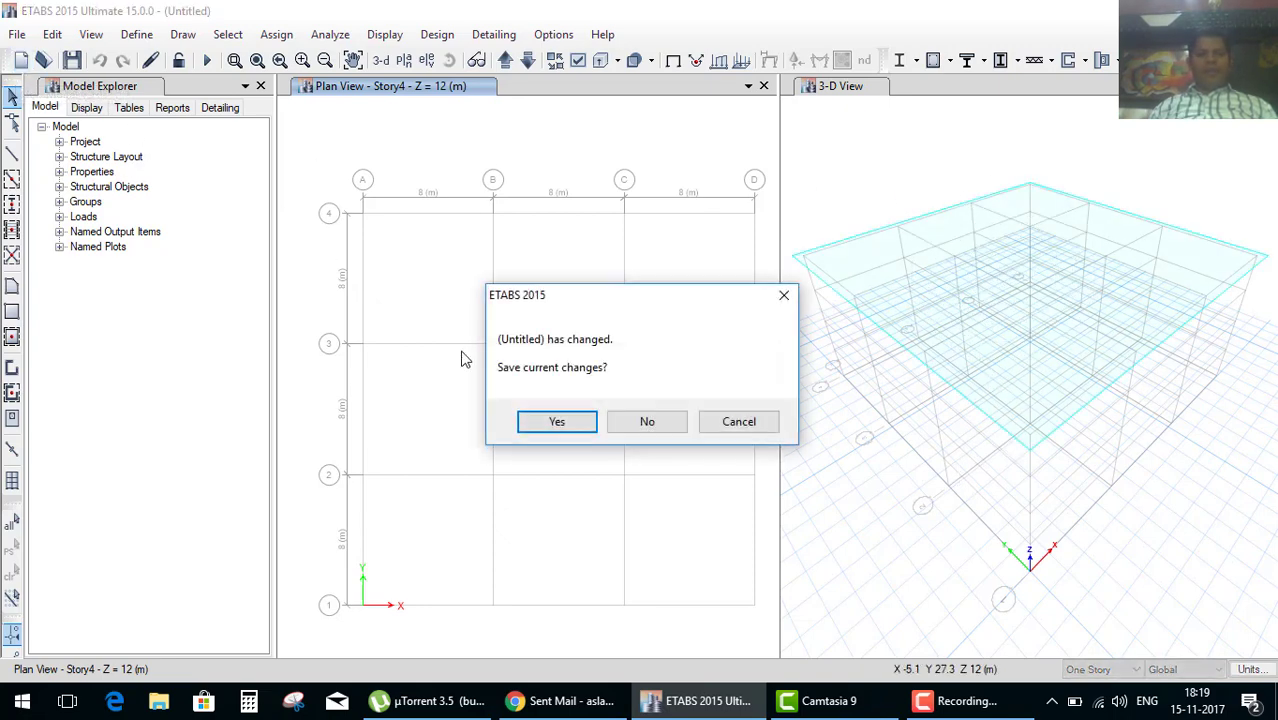
{"action": "left_click", "coordinate": [613, 421]}
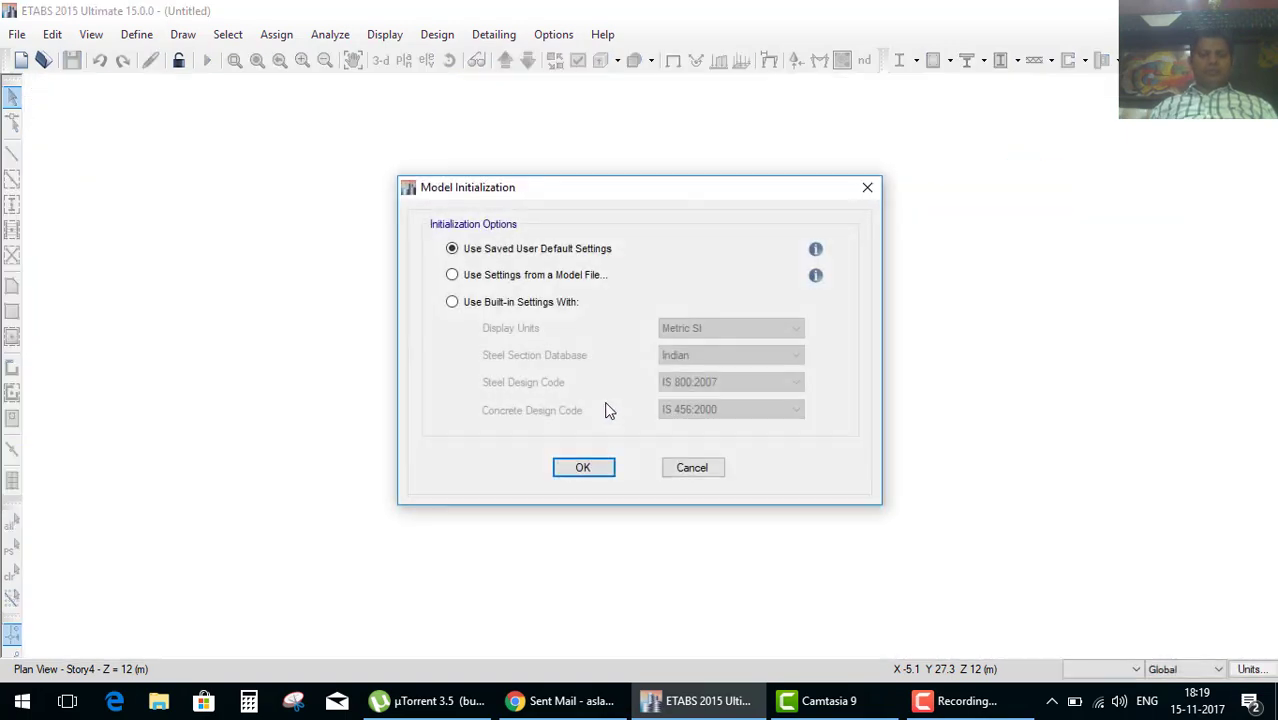
{"action": "left_click", "coordinate": [452, 301]}
{"action": "left_click", "coordinate": [585, 468]}
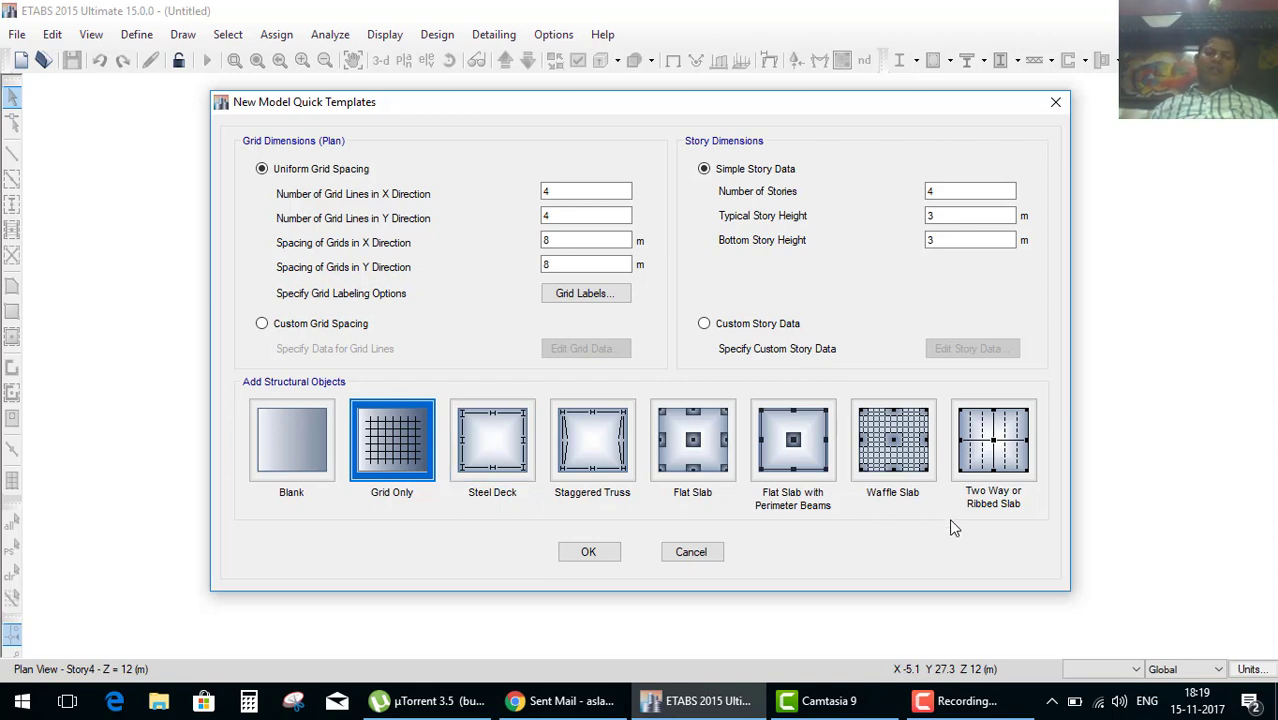
{"action": "left_click", "coordinate": [515, 487]}
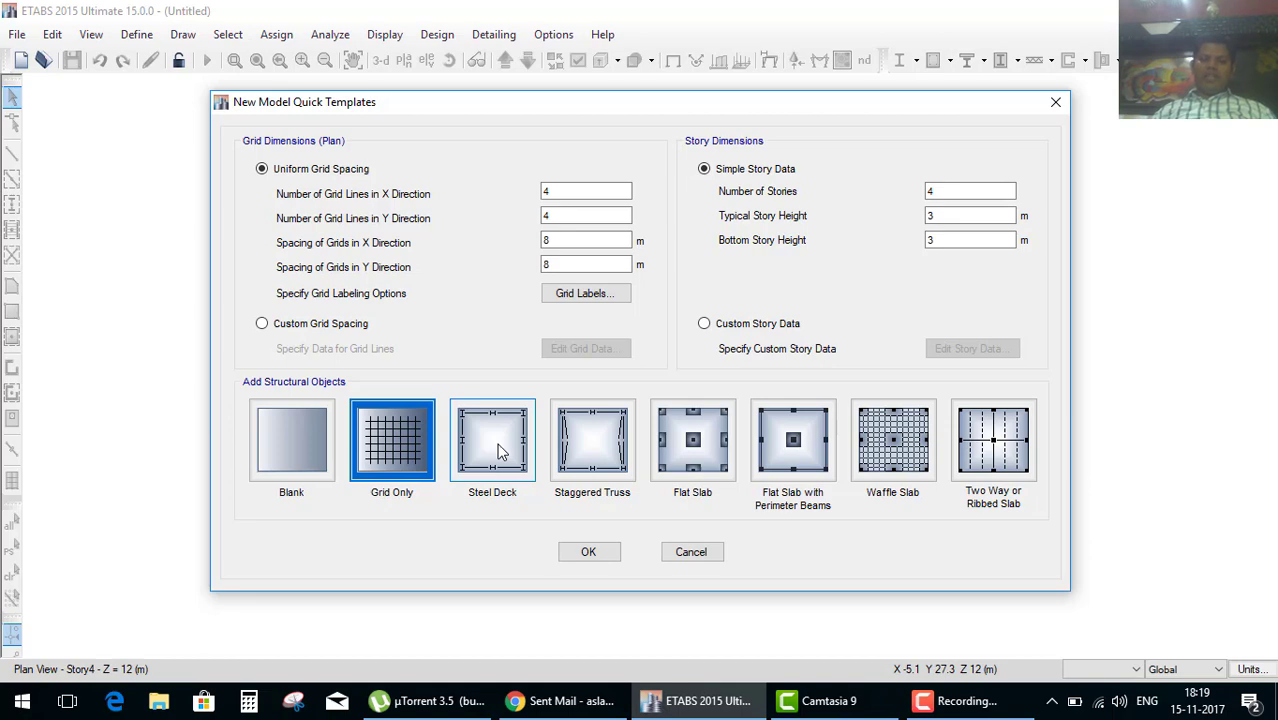
Create a Steel Deck model with default geometry: 0.15 m overhangs, X secondary beams at 3 m, pinned bases.
{"action": "left_click", "coordinate": [497, 443]}
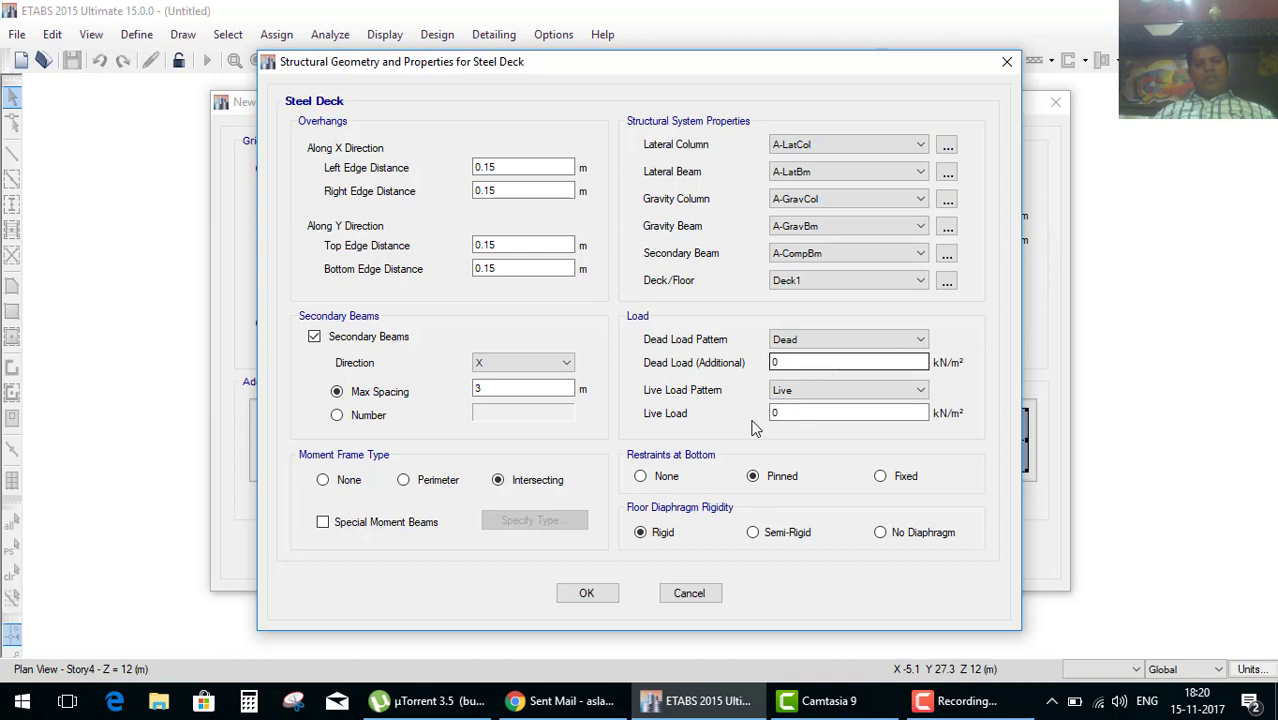
{"action": "left_click", "coordinate": [607, 598]}
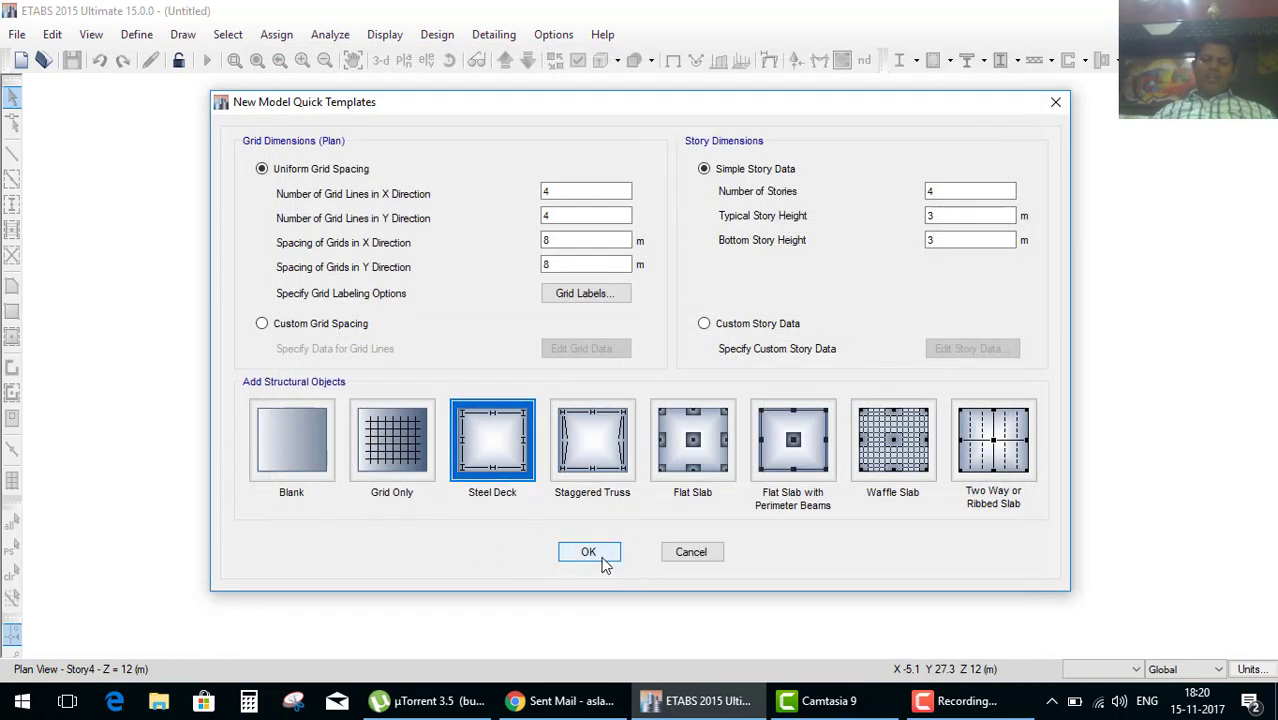
{"action": "left_click", "coordinate": [596, 554]}
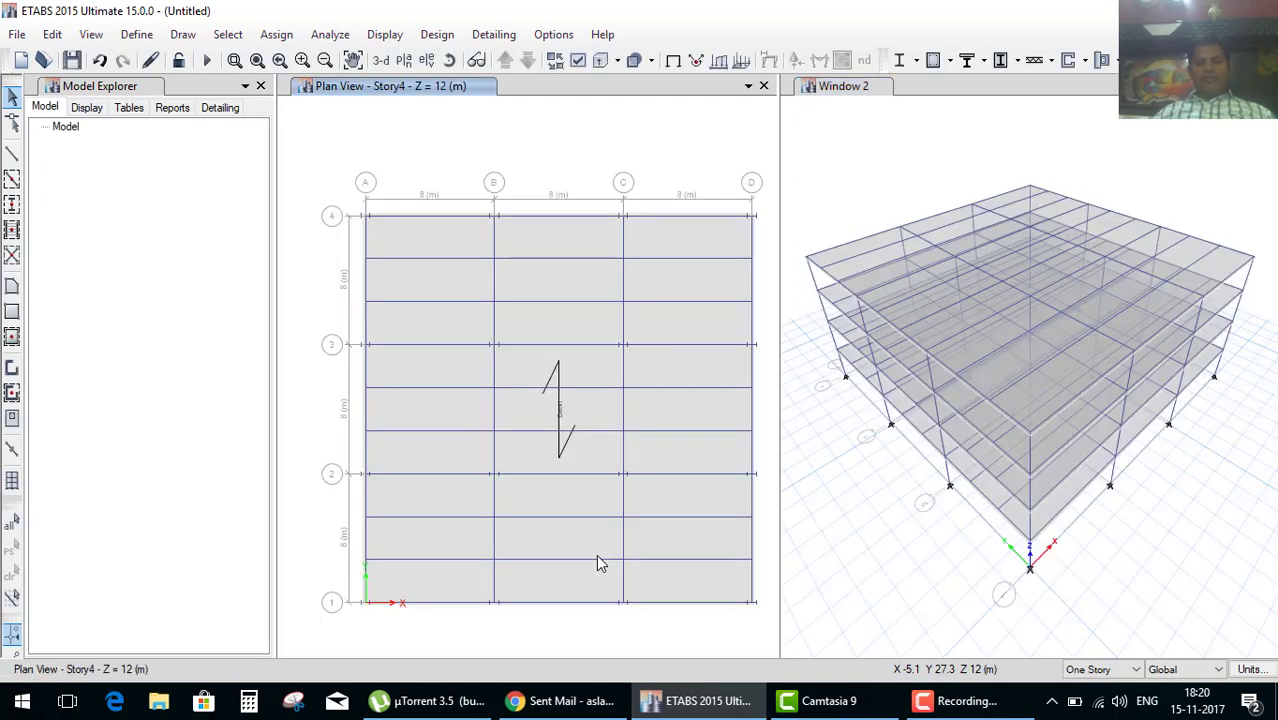
Zoom the steel deck model's 3-D view, make it active, and bring up the View menu.
{"action": "scroll", "coordinate": [1000, 410], "scroll_direction": "down", "scroll_amount": 3}
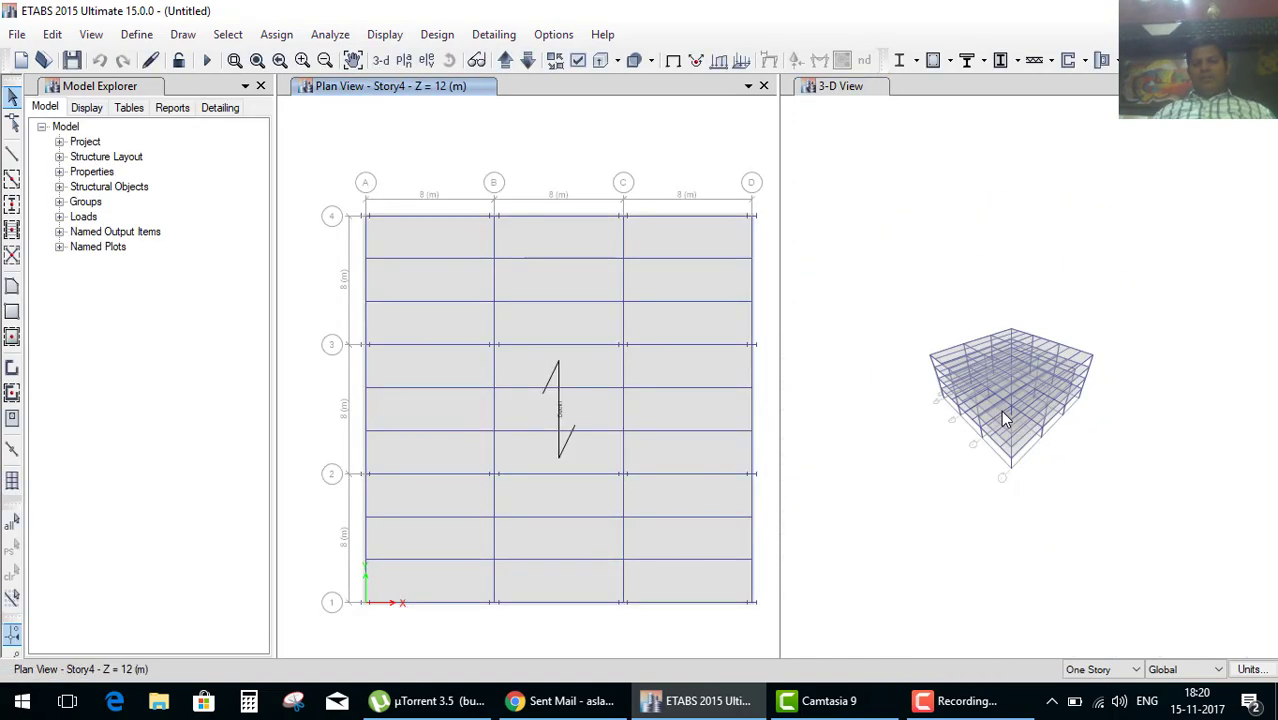
{"action": "scroll", "coordinate": [1000, 410], "scroll_direction": "up", "scroll_amount": 3}
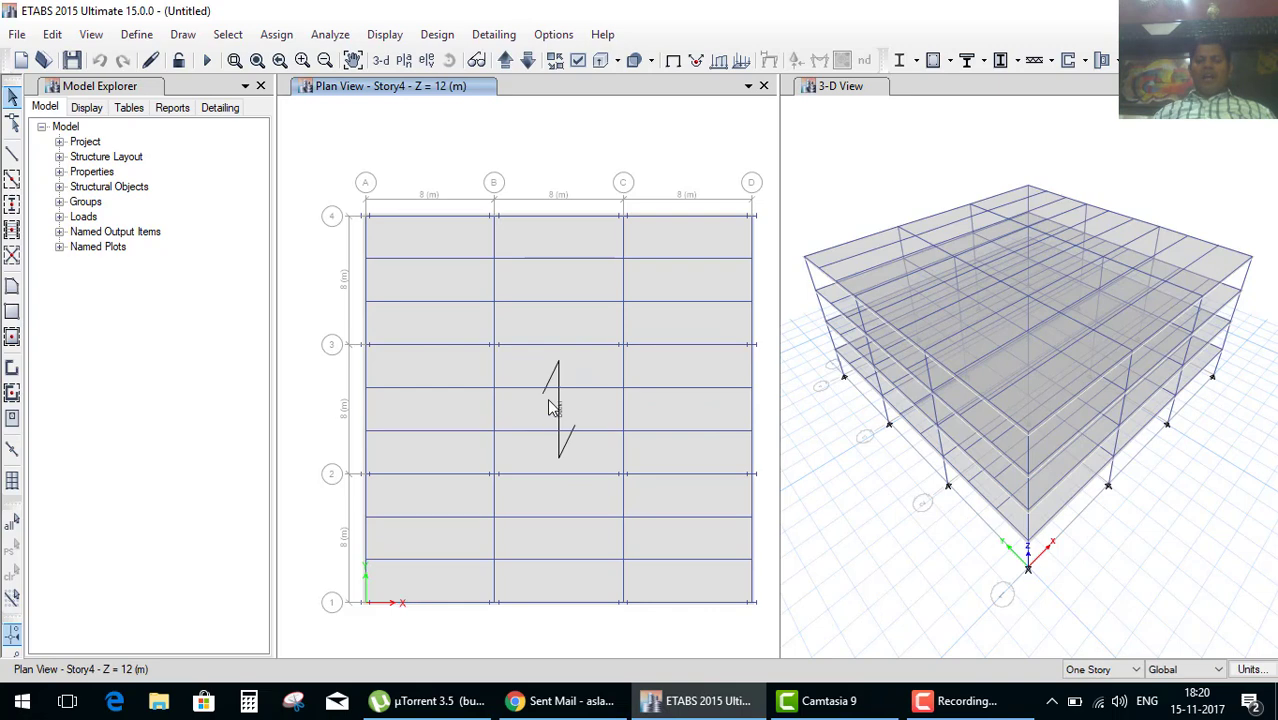
{"action": "left_click", "coordinate": [810, 193]}
{"action": "left_click", "coordinate": [92, 35]}
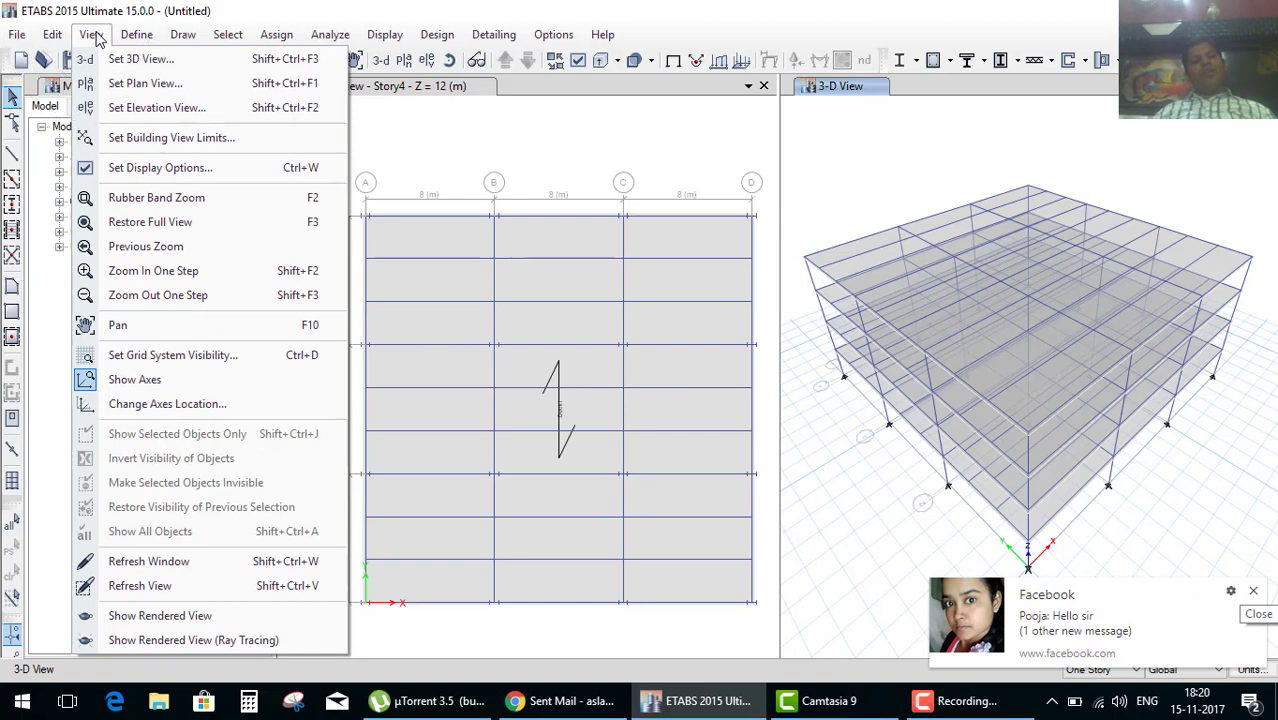
Display the steel deck building as a rendered 3-D view, orbit and zoom it, then close it.
{"action": "left_click", "coordinate": [183, 617]}
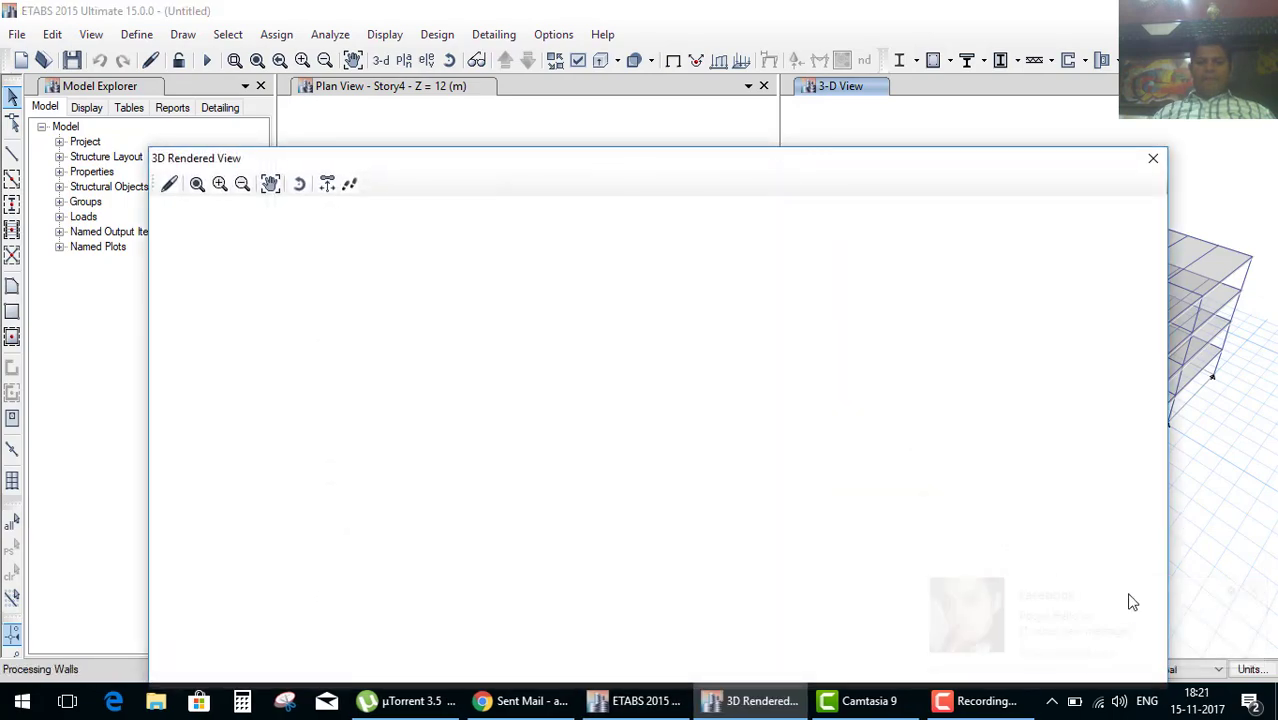
{"action": "scroll", "coordinate": [683, 516], "scroll_direction": "up", "scroll_amount": 2}
{"action": "scroll", "coordinate": [664, 505], "scroll_direction": "up", "scroll_amount": 2}
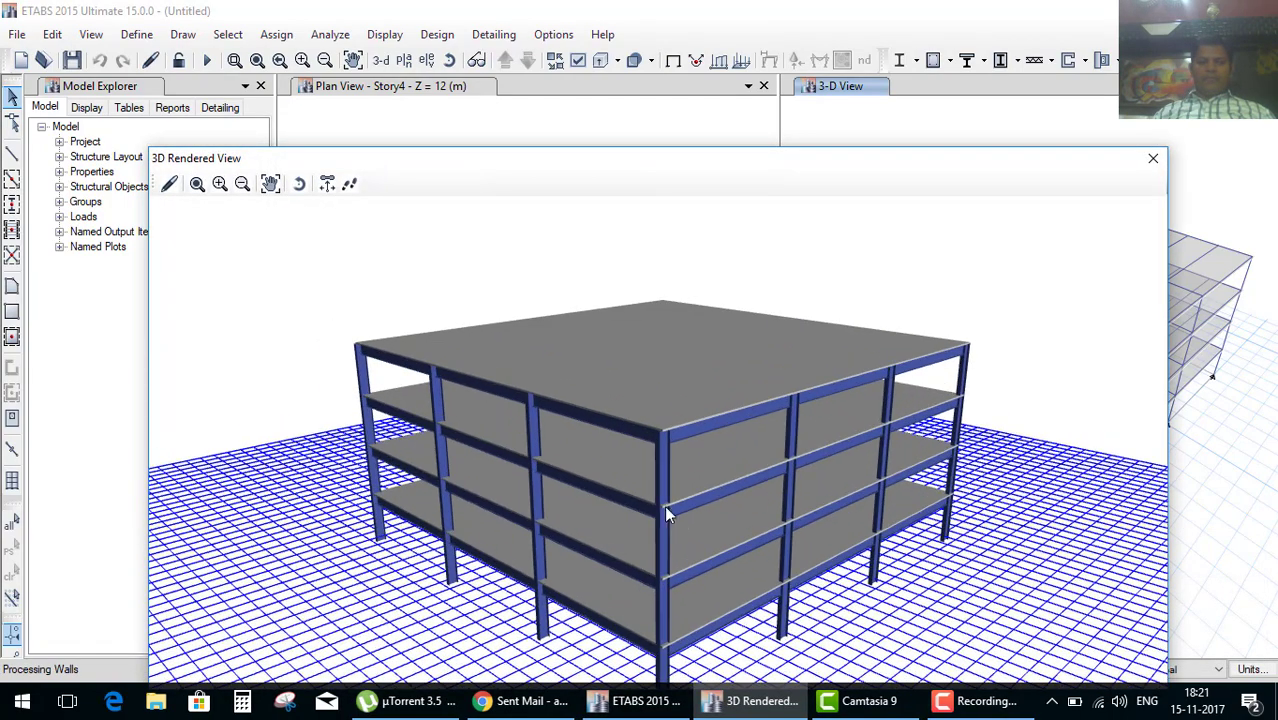
{"action": "scroll", "coordinate": [397, 306], "scroll_direction": "down", "scroll_amount": 3}
{"action": "left_click", "coordinate": [299, 183]}
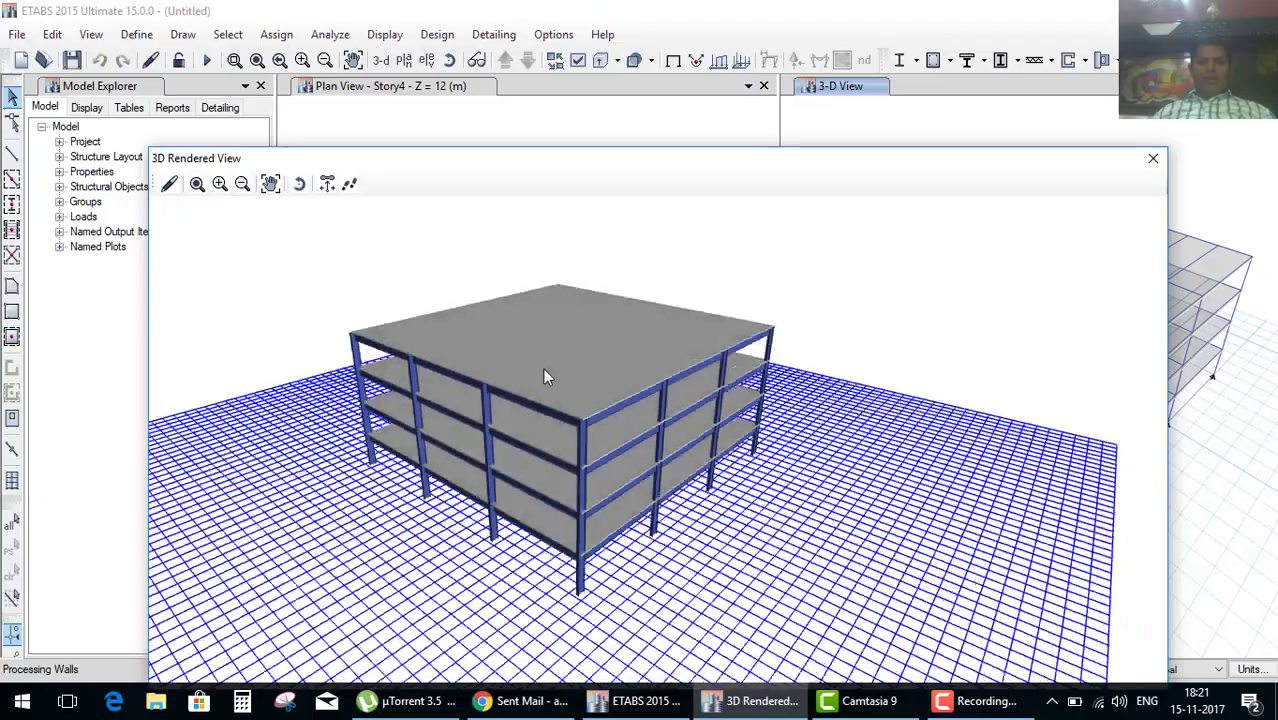
{"action": "mouse_move", "coordinate": [543, 368]}
{"action": "left_mouse_down"}
{"action": "mouse_move", "coordinate": [640, 342]}
{"action": "mouse_move", "coordinate": [515, 396]}
{"action": "mouse_move", "coordinate": [447, 347]}
{"action": "left_mouse_up"}
{"action": "scroll", "coordinate": [620, 372], "scroll_direction": "up", "scroll_amount": 2}
{"action": "mouse_move", "coordinate": [505, 383]}
{"action": "left_mouse_down"}
{"action": "mouse_move", "coordinate": [471, 462]}
{"action": "mouse_move", "coordinate": [434, 404]}
{"action": "mouse_move", "coordinate": [450, 397]}
{"action": "left_mouse_up"}
{"action": "left_click_drag", "start_coordinate": [533, 405], "coordinate": [628, 443]}
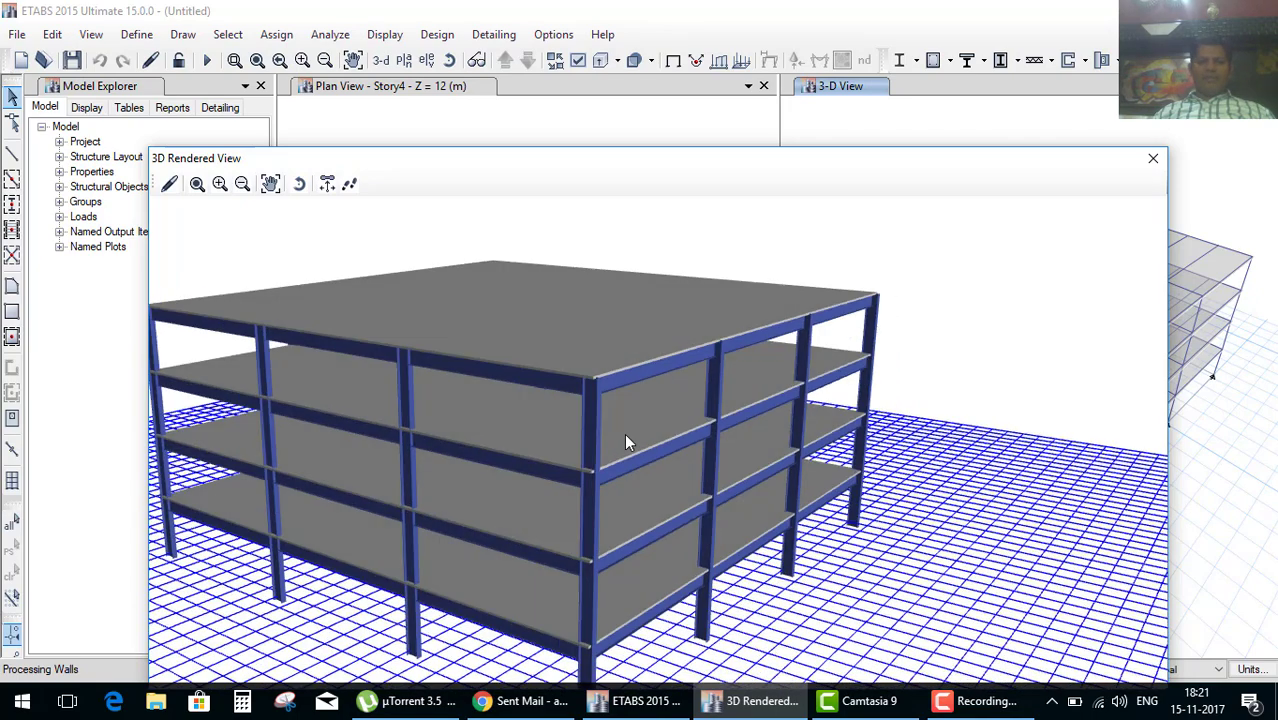
{"action": "left_click", "coordinate": [1153, 158]}
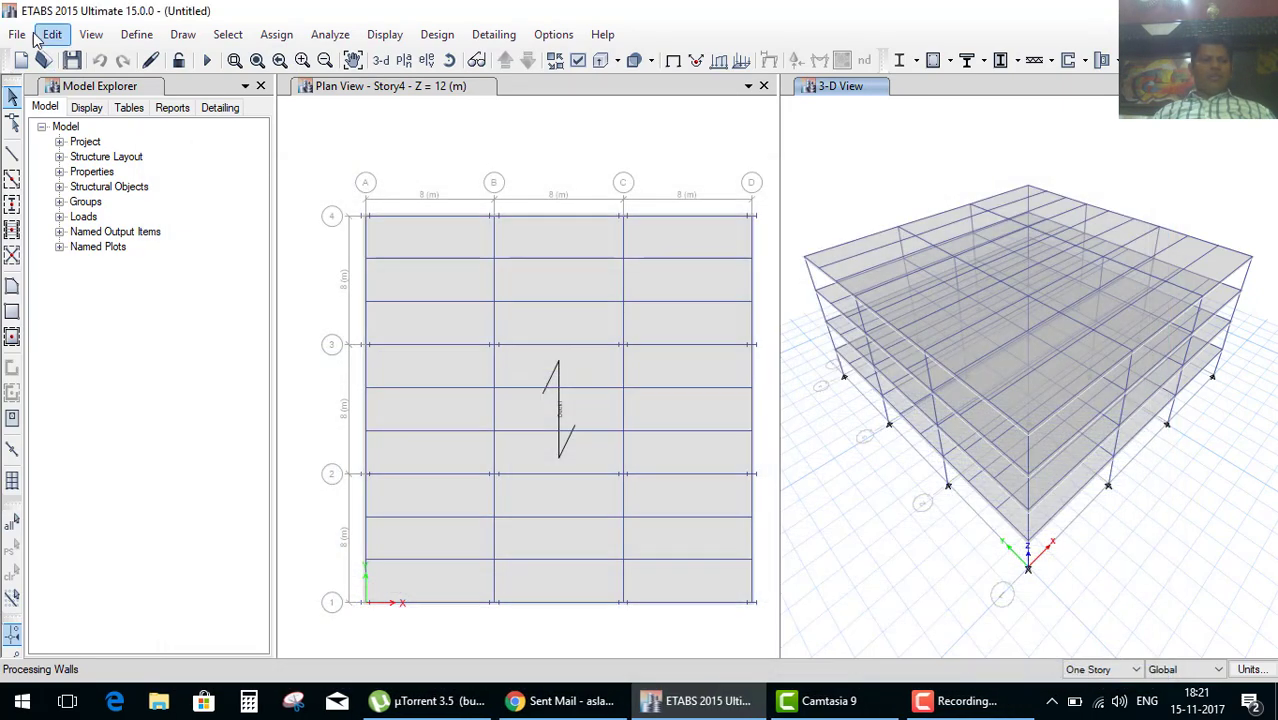
{"action": "left_click", "coordinate": [17, 34]}
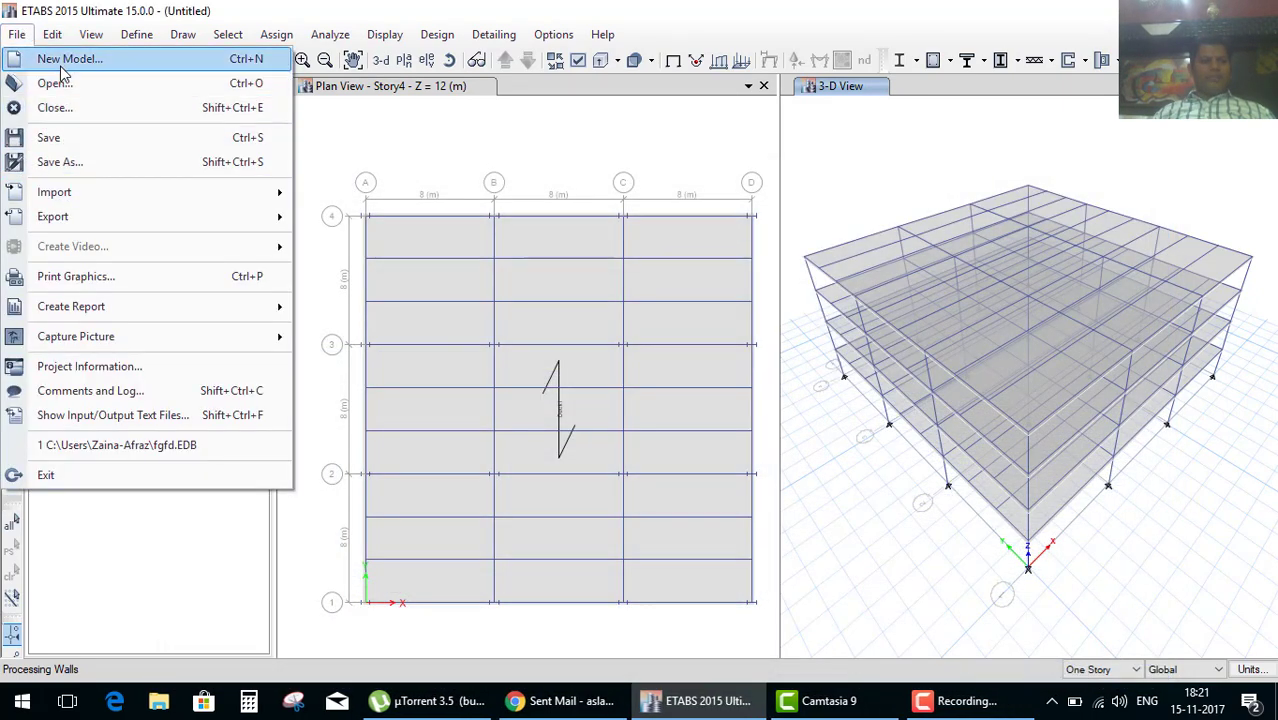
Discard the steel deck model and start a new one with built-in default settings.
{"action": "left_click", "coordinate": [60, 62]}
{"action": "left_click", "coordinate": [648, 421]}
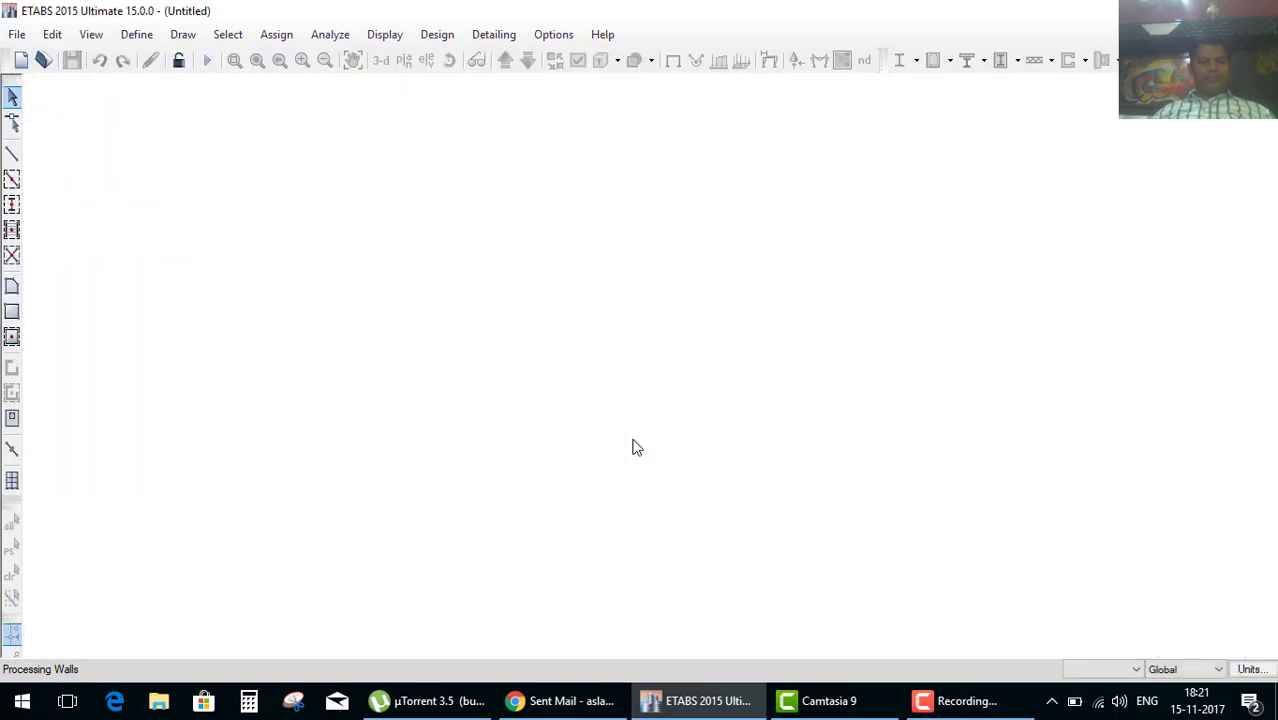
{"action": "left_click", "coordinate": [565, 302]}
{"action": "left_click", "coordinate": [583, 467]}
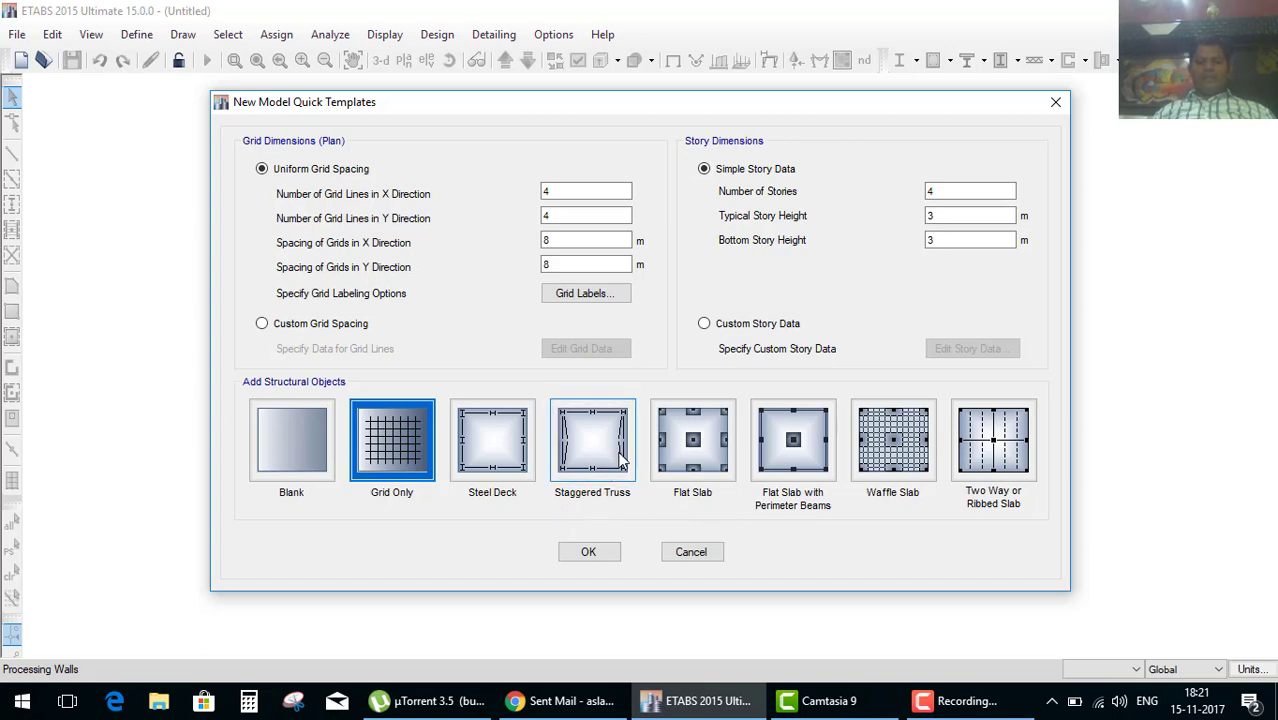
Choose the Staggered Truss template and accept its default truss properties.
{"action": "left_click", "coordinate": [598, 455]}
{"action": "left_click", "coordinate": [603, 546]}
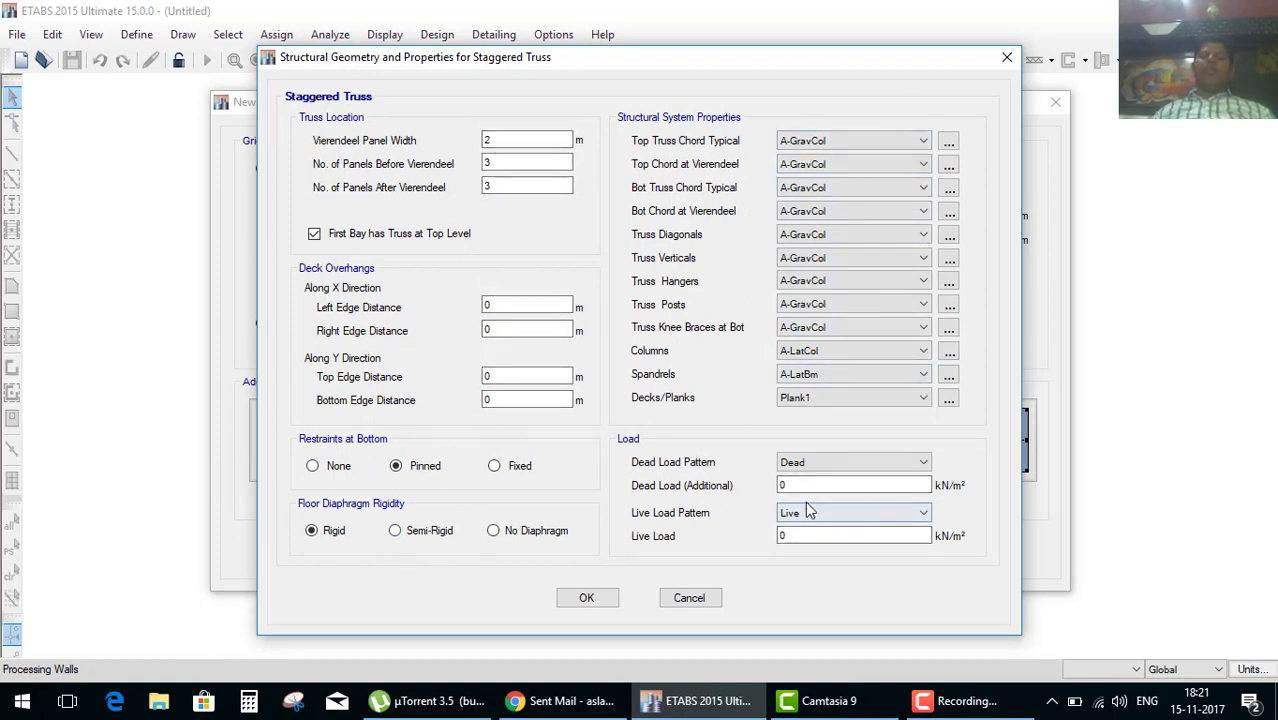
{"action": "left_click", "coordinate": [601, 606]}
Create the staggered truss model, refresh the views, and make the 3-D view active.
{"action": "left_click", "coordinate": [597, 549]}
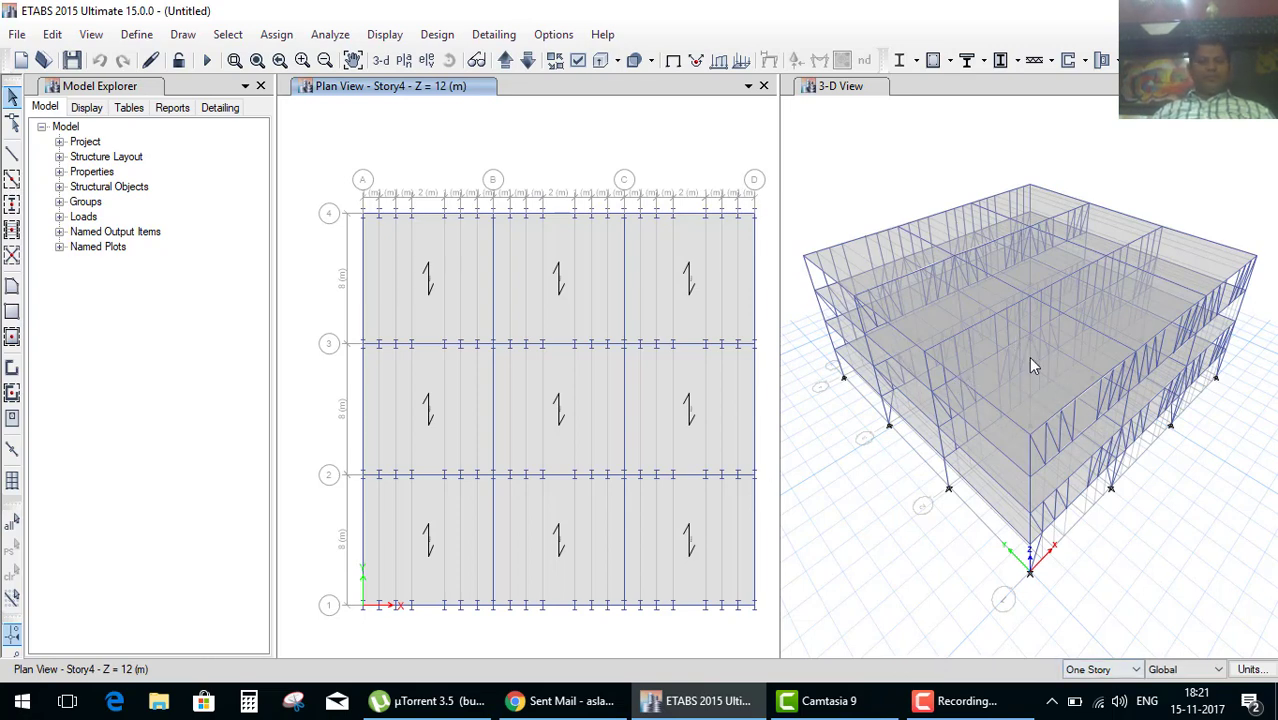
{"action": "left_click", "coordinate": [92, 35]}
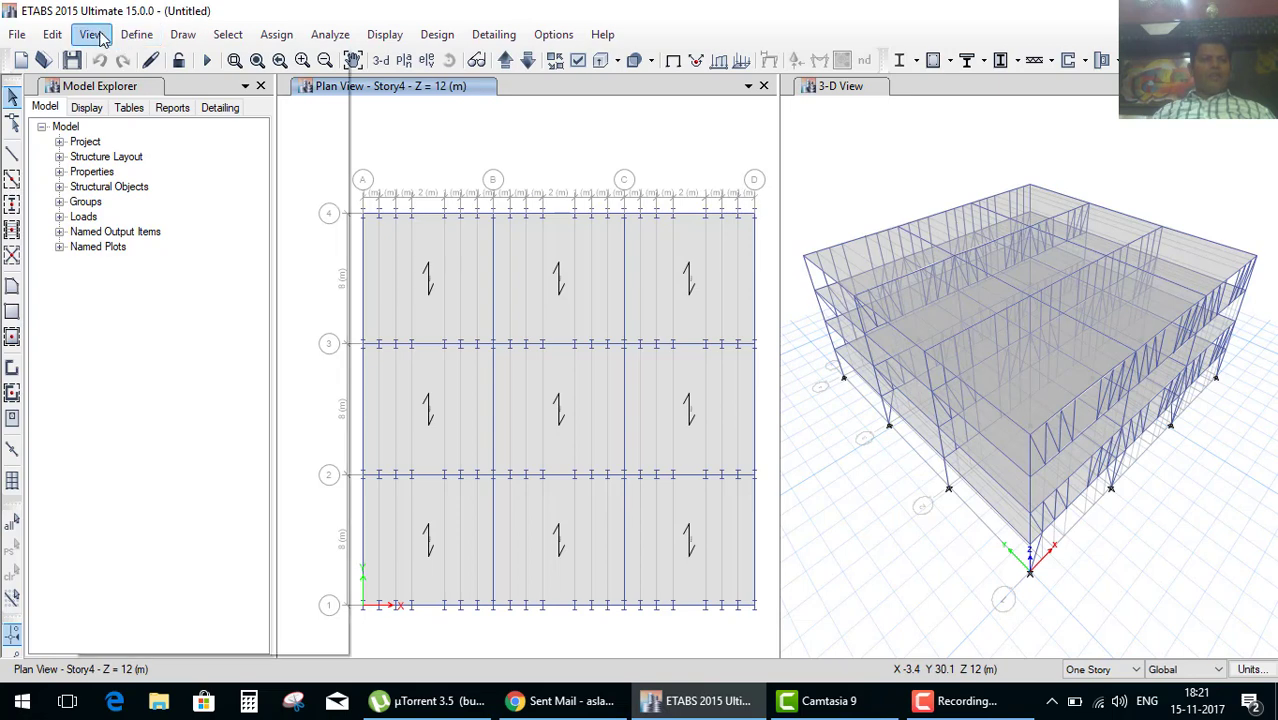
{"action": "left_click", "coordinate": [166, 588]}
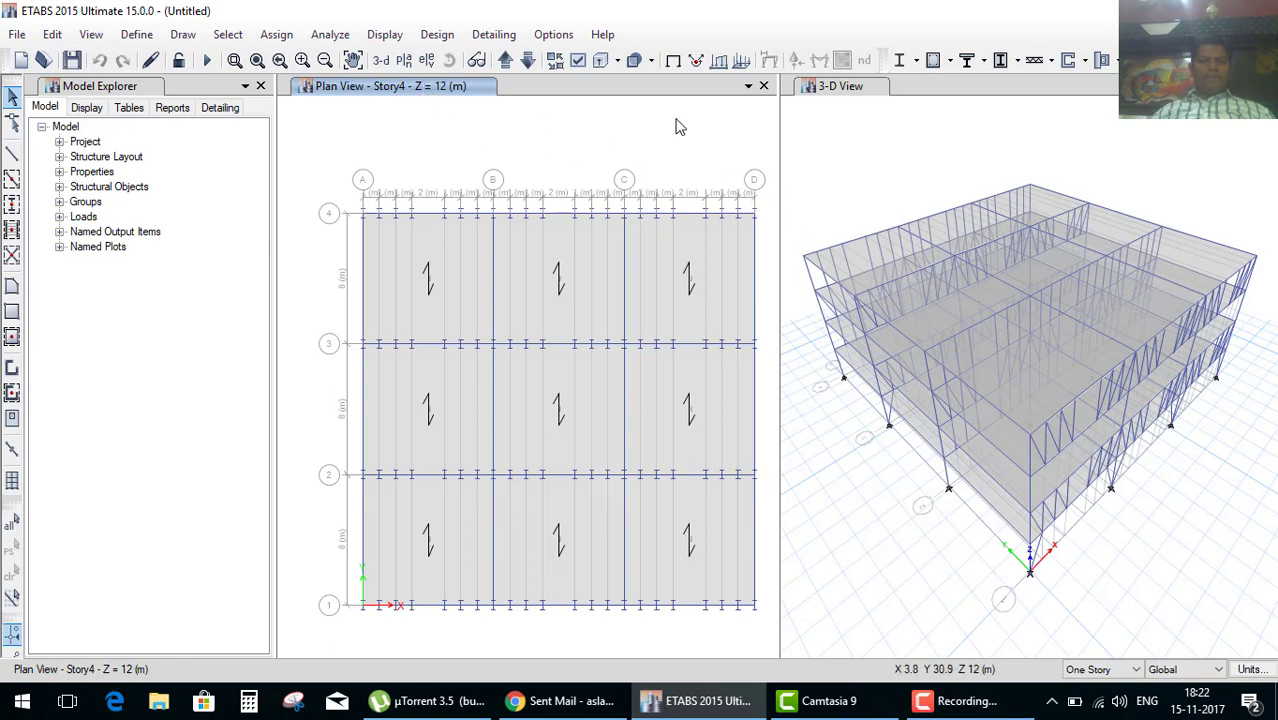
{"action": "left_click", "coordinate": [855, 140]}
{"action": "left_click", "coordinate": [91, 34]}
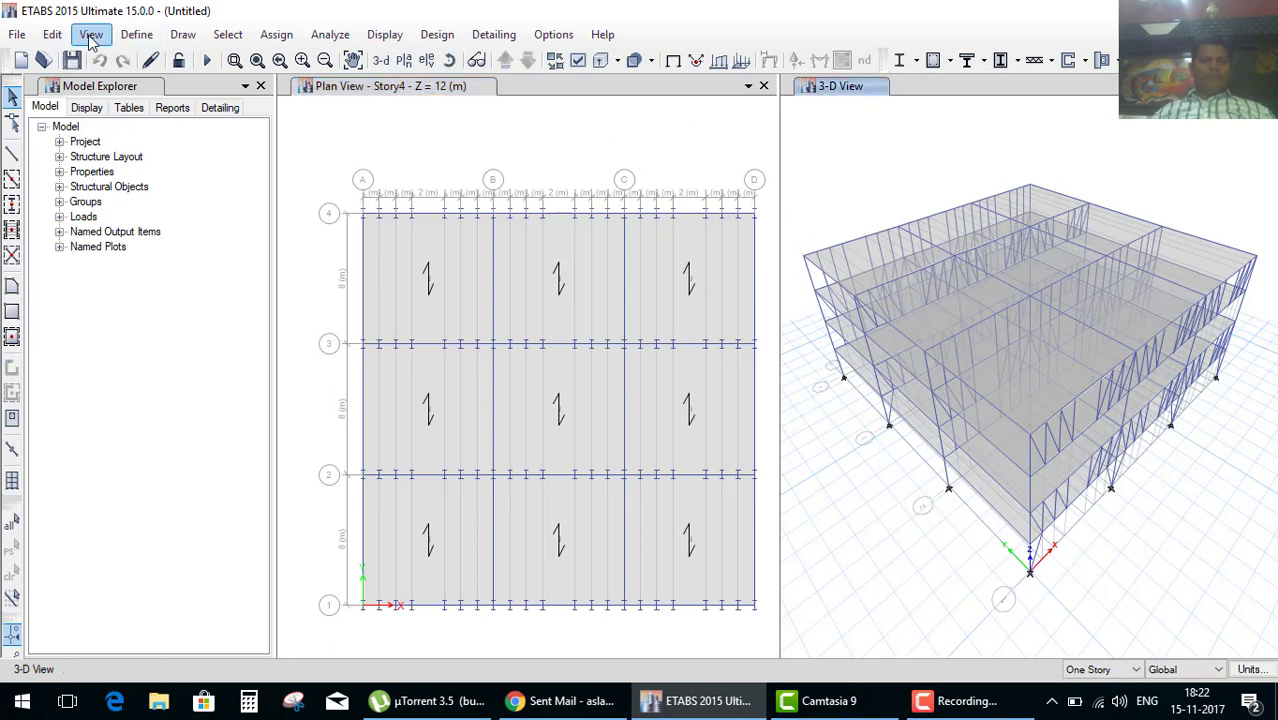
Display the staggered-truss building as a rendered 3-D view, orbit and zoom it, then close it.
{"action": "left_click", "coordinate": [157, 616]}
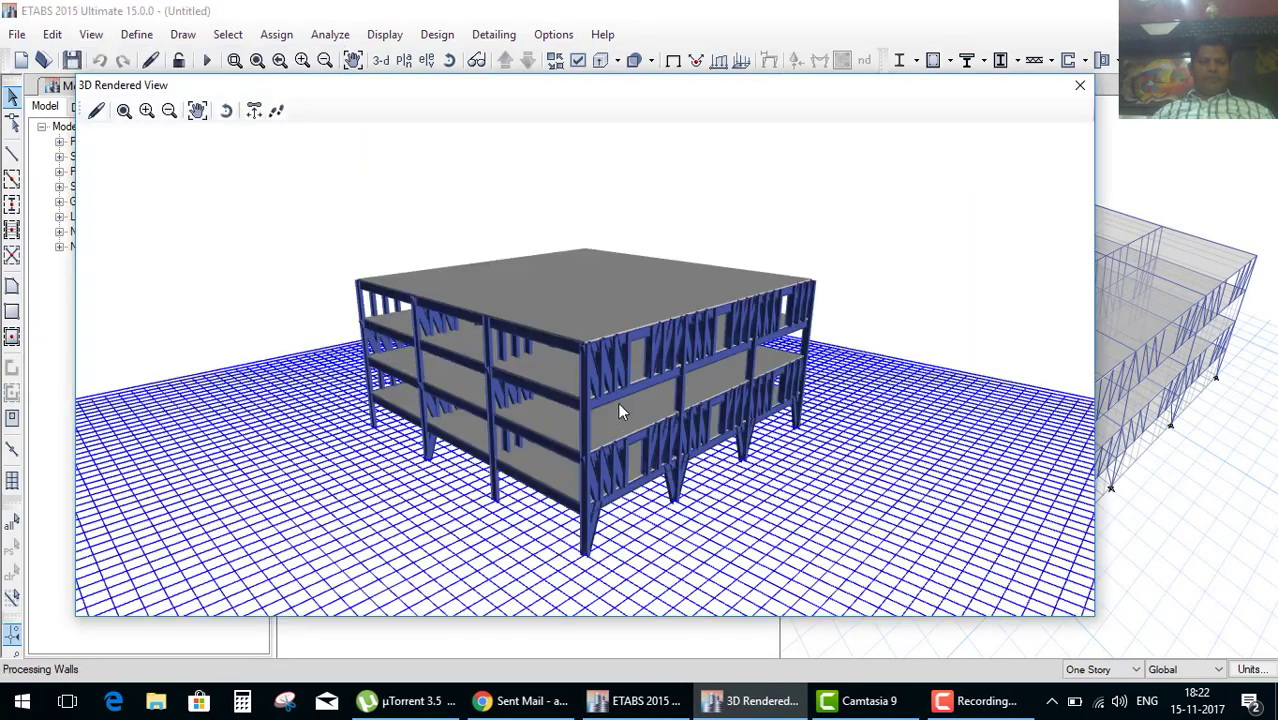
{"action": "mouse_move", "coordinate": [302, 171]}
{"action": "left_mouse_down"}
{"action": "mouse_move", "coordinate": [582, 374]}
{"action": "mouse_move", "coordinate": [592, 388]}
{"action": "mouse_move", "coordinate": [579, 417]}
{"action": "mouse_move", "coordinate": [693, 437]}
{"action": "mouse_move", "coordinate": [582, 440]}
{"action": "mouse_move", "coordinate": [683, 413]}
{"action": "left_mouse_up"}
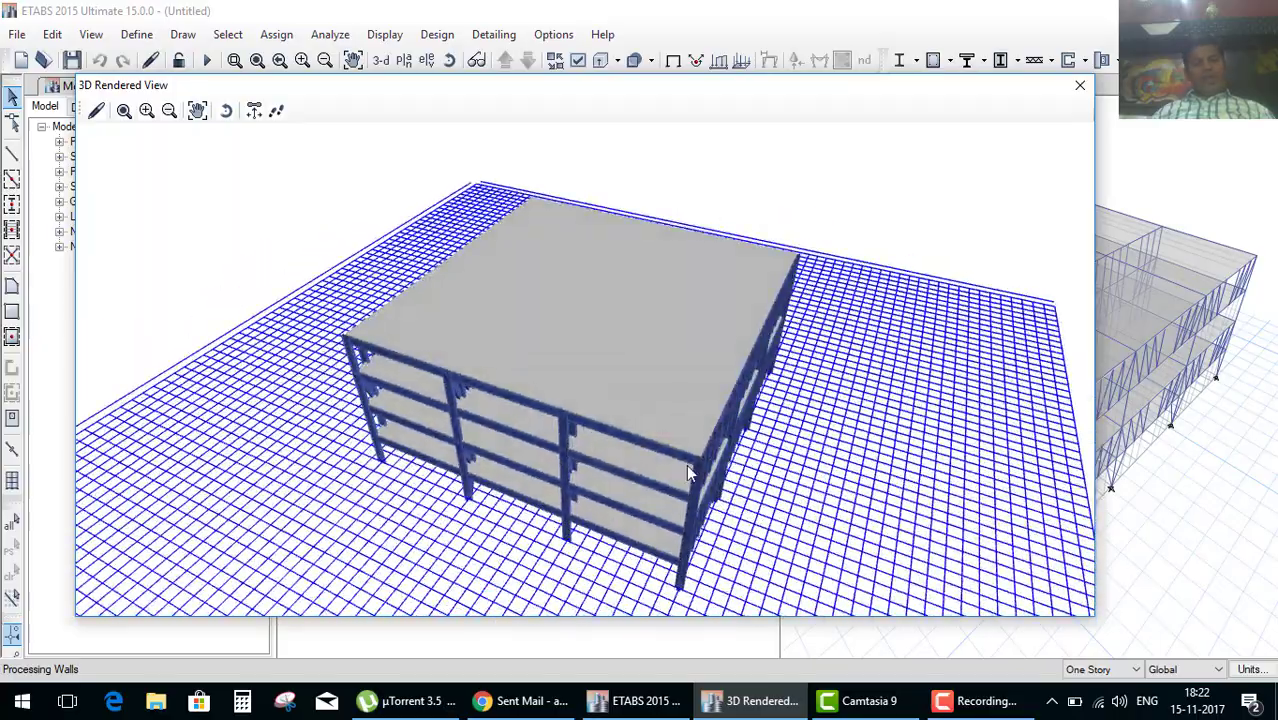
{"action": "mouse_move", "coordinate": [686, 464]}
{"action": "left_mouse_down"}
{"action": "mouse_move", "coordinate": [631, 342]}
{"action": "mouse_move", "coordinate": [575, 430]}
{"action": "mouse_move", "coordinate": [579, 357]}
{"action": "mouse_move", "coordinate": [696, 285]}
{"action": "mouse_move", "coordinate": [539, 331]}
{"action": "mouse_move", "coordinate": [533, 355]}
{"action": "left_mouse_up"}
{"action": "scroll", "coordinate": [622, 368], "scroll_direction": "up", "scroll_amount": 2}
{"action": "scroll", "coordinate": [622, 366], "scroll_direction": "up", "scroll_amount": 1}
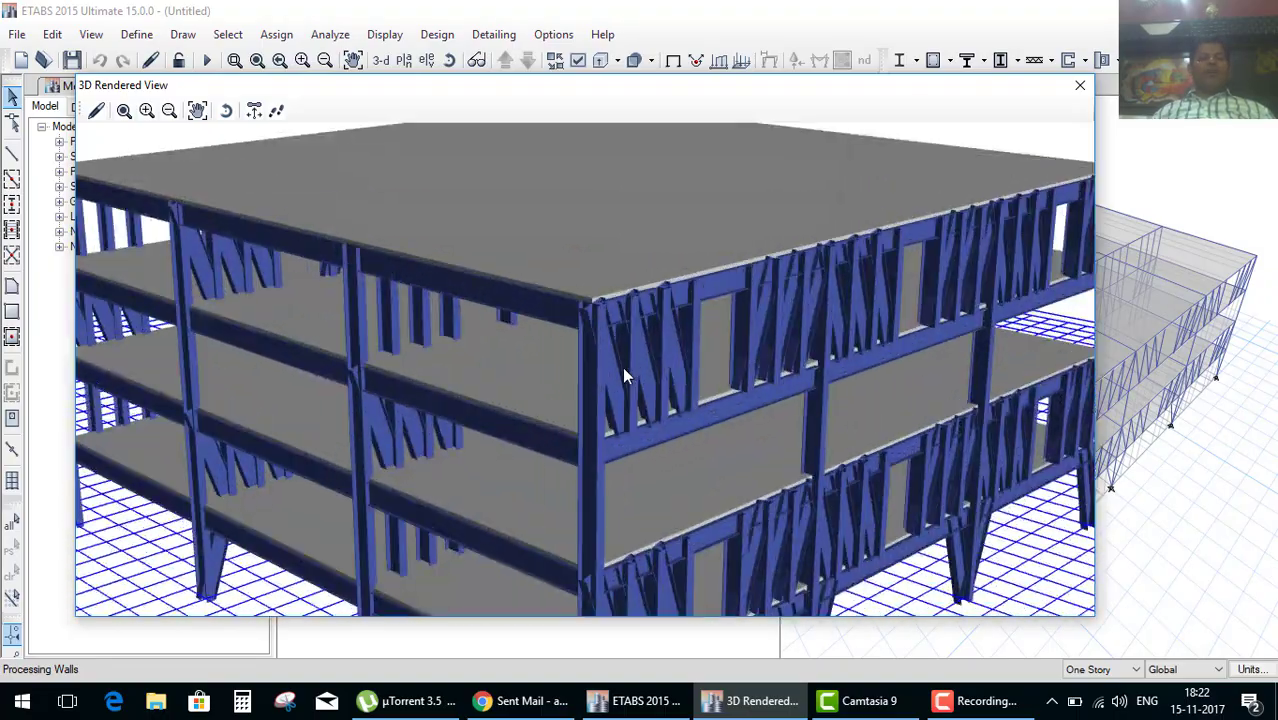
{"action": "scroll", "coordinate": [622, 366], "scroll_direction": "down", "scroll_amount": 1}
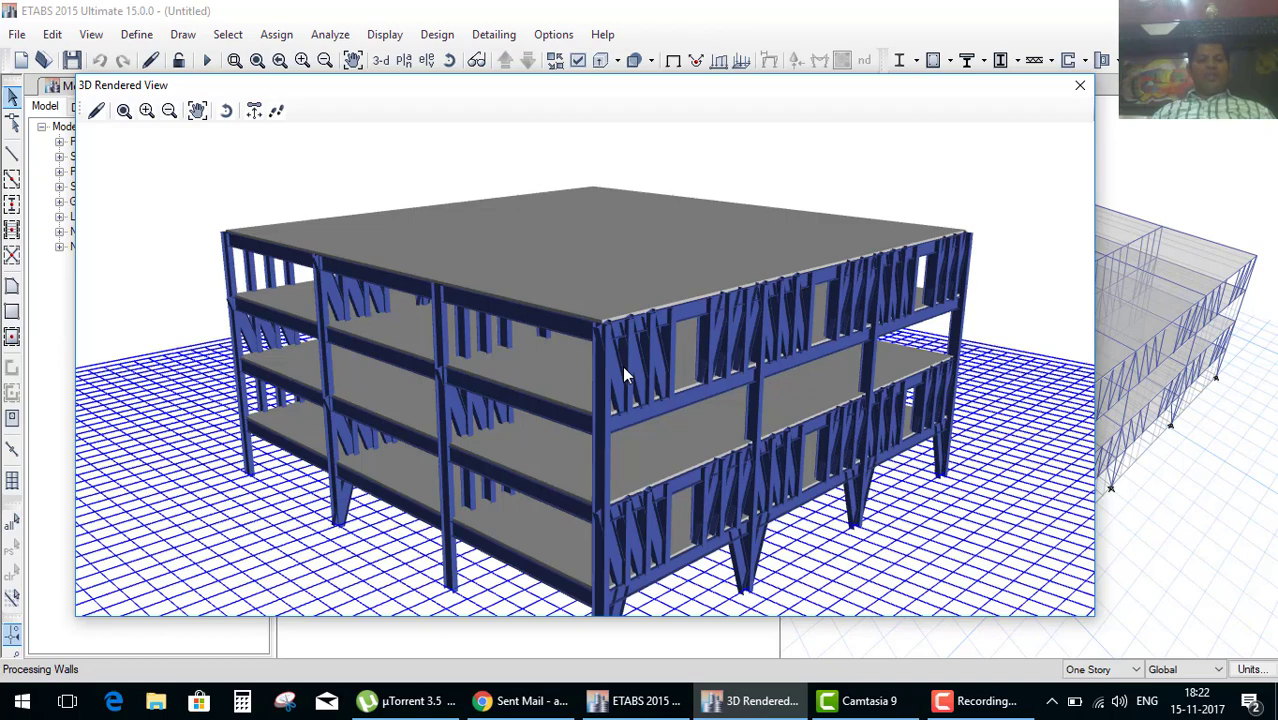
{"action": "left_click_drag", "start_coordinate": [767, 392], "coordinate": [785, 368]}
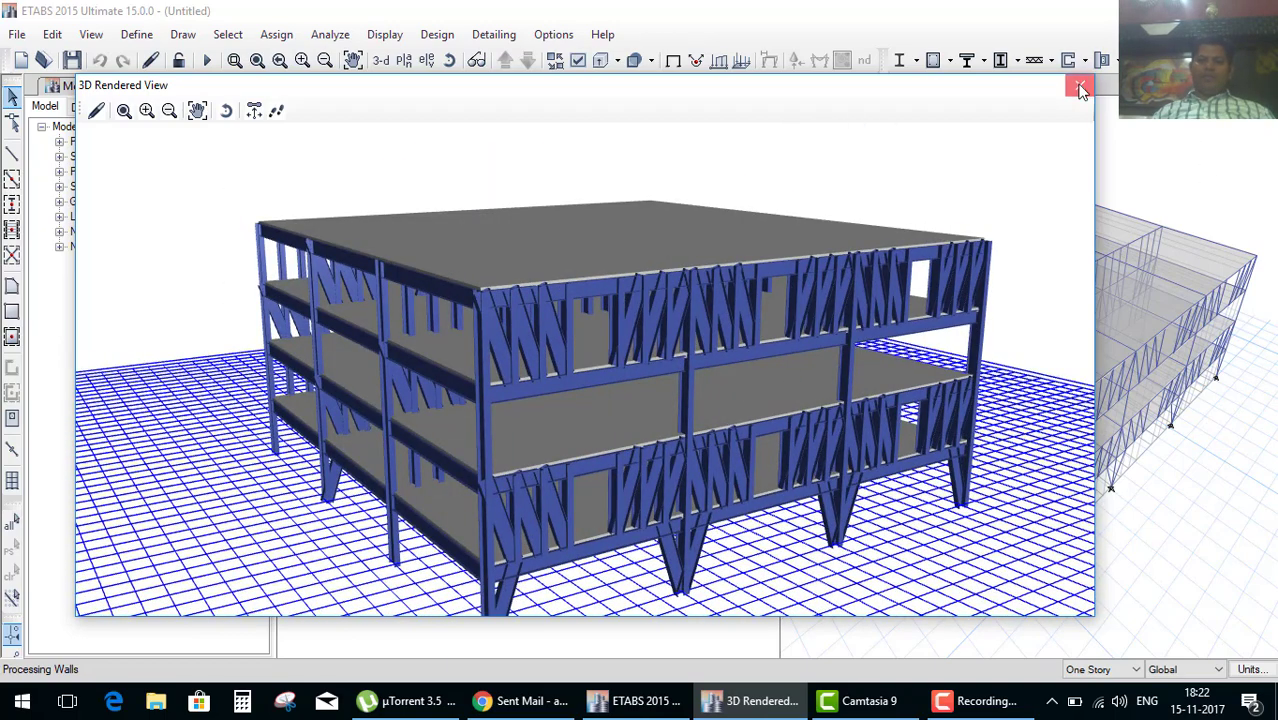
{"action": "left_click", "coordinate": [1079, 88]}
Start a new Waffle Slab model from built-in settings without saving the truss model.
{"action": "left_click", "coordinate": [20, 34]}
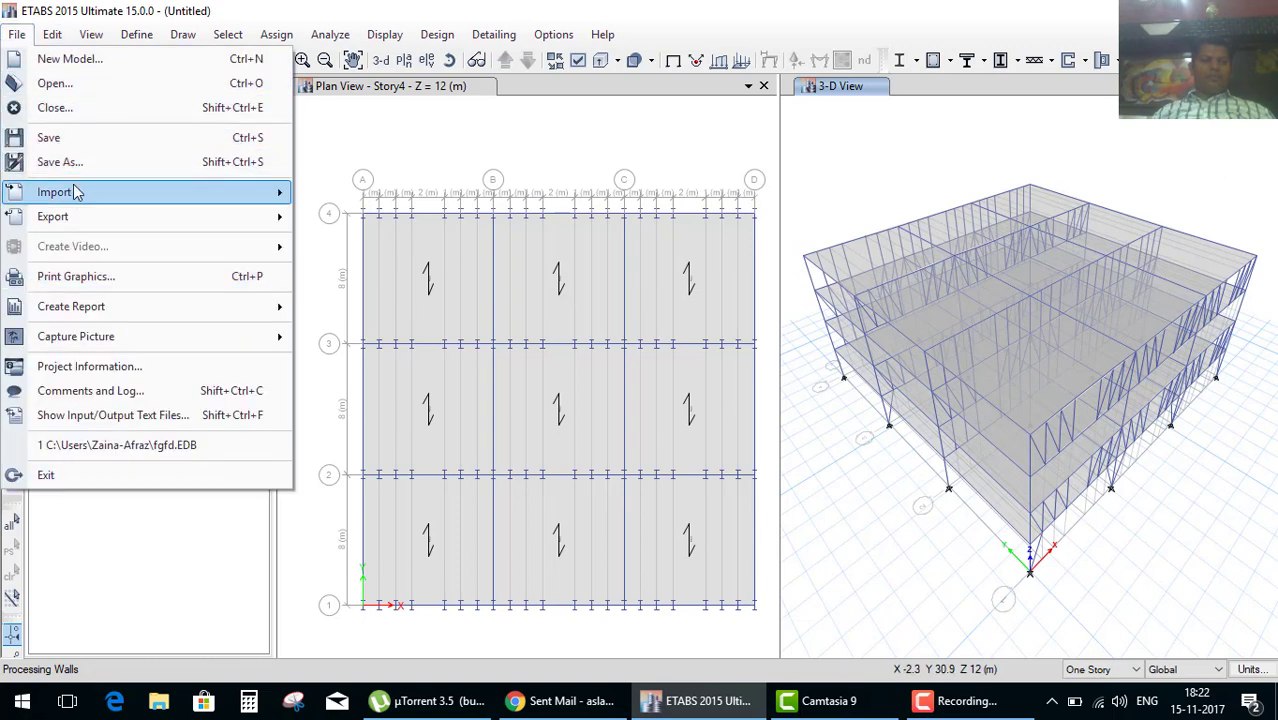
{"action": "left_click", "coordinate": [72, 59]}
{"action": "left_click", "coordinate": [624, 421]}
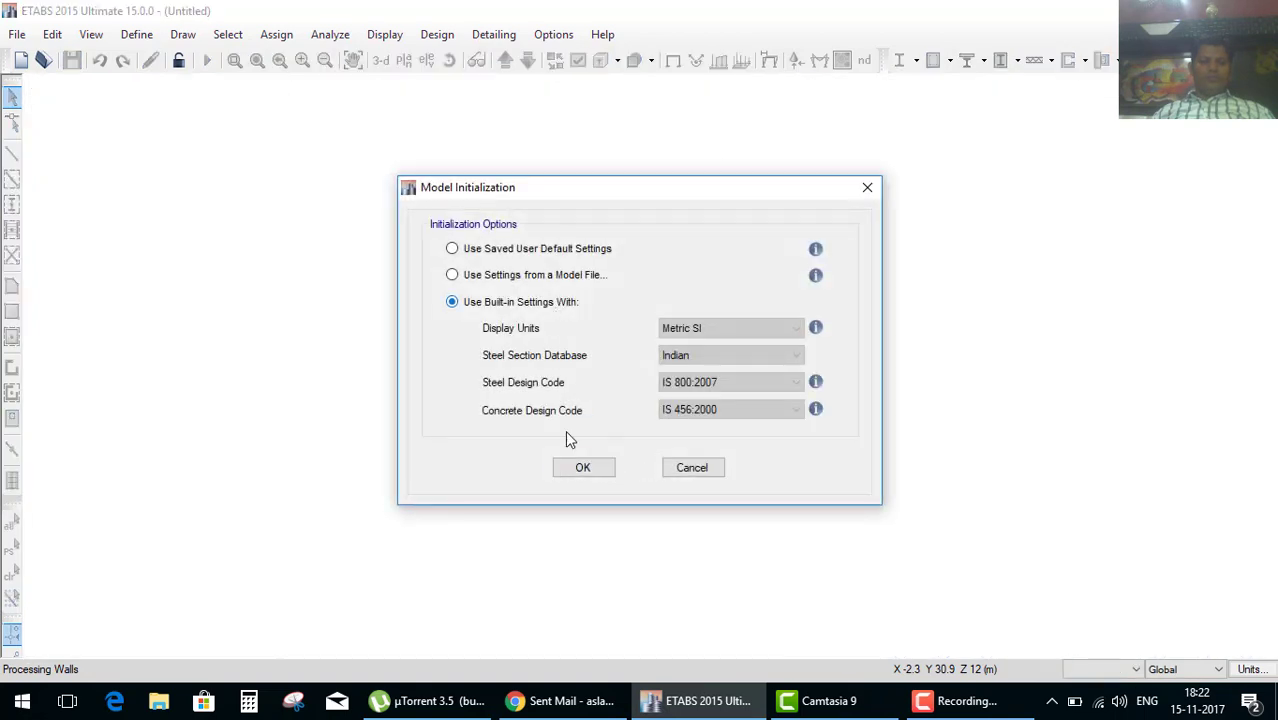
{"action": "left_click", "coordinate": [583, 468]}
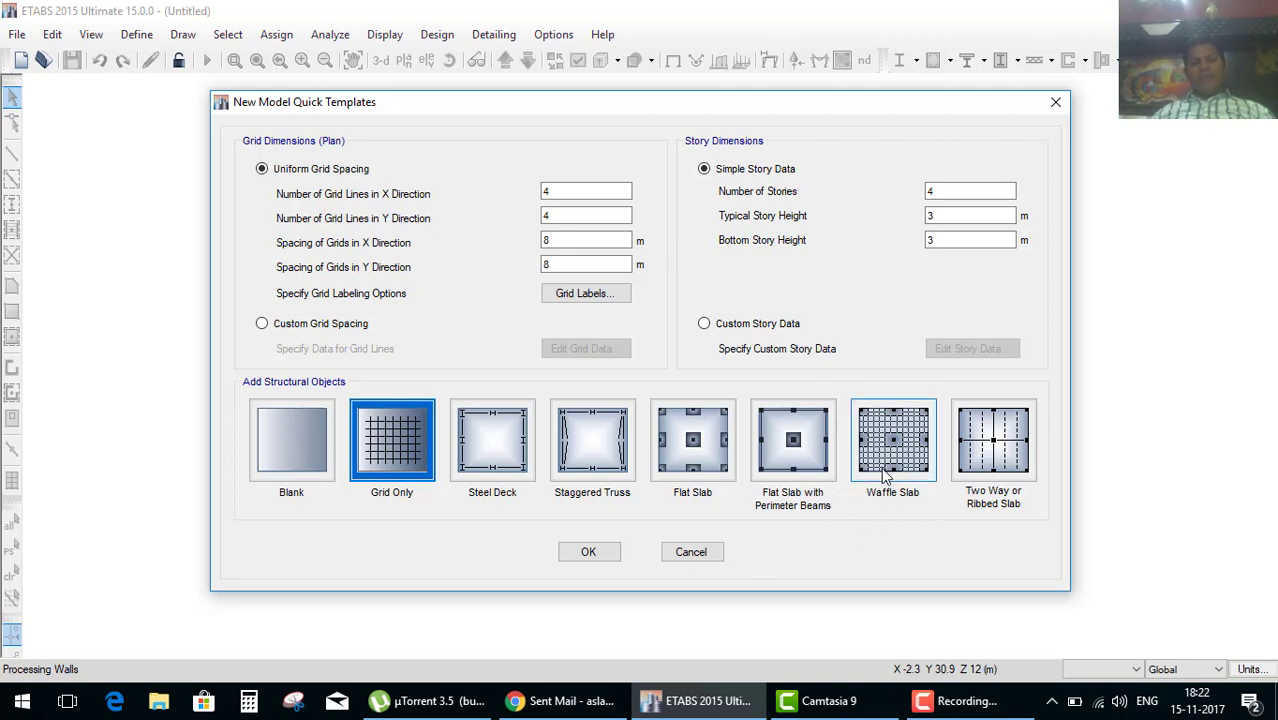
{"action": "left_click", "coordinate": [900, 458]}
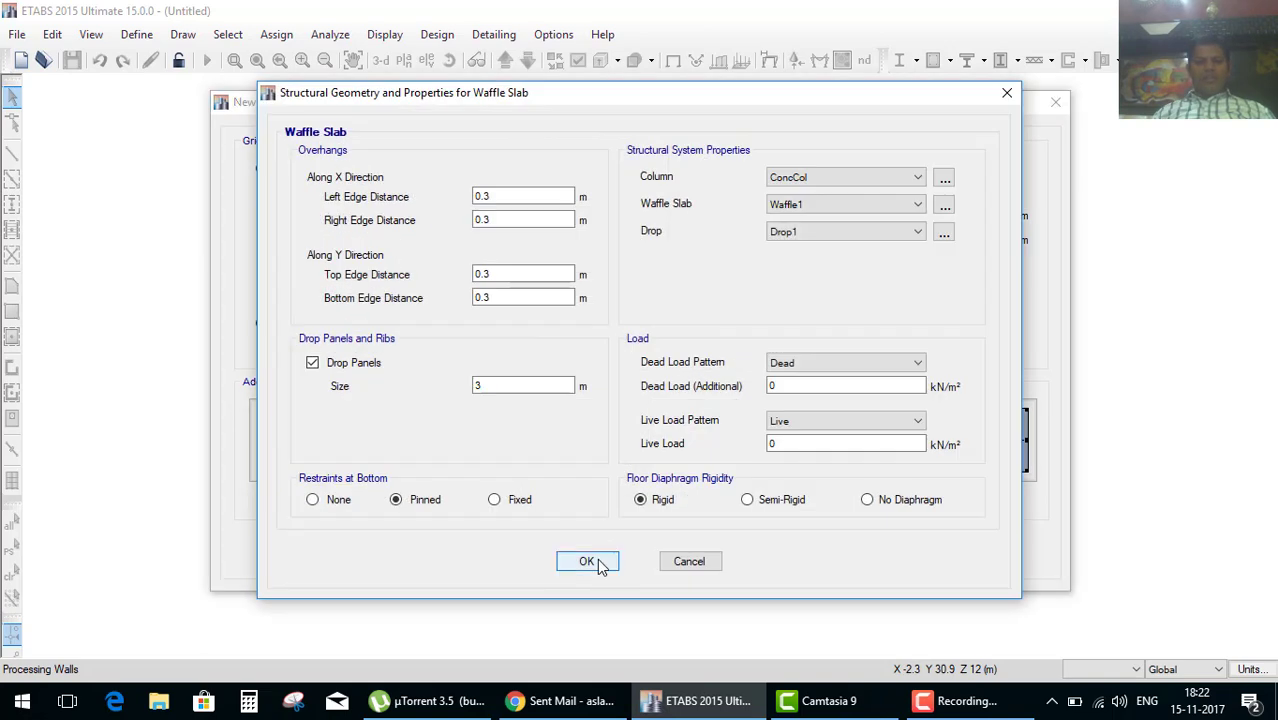
{"action": "left_click", "coordinate": [600, 566]}
{"action": "left_click", "coordinate": [596, 555]}
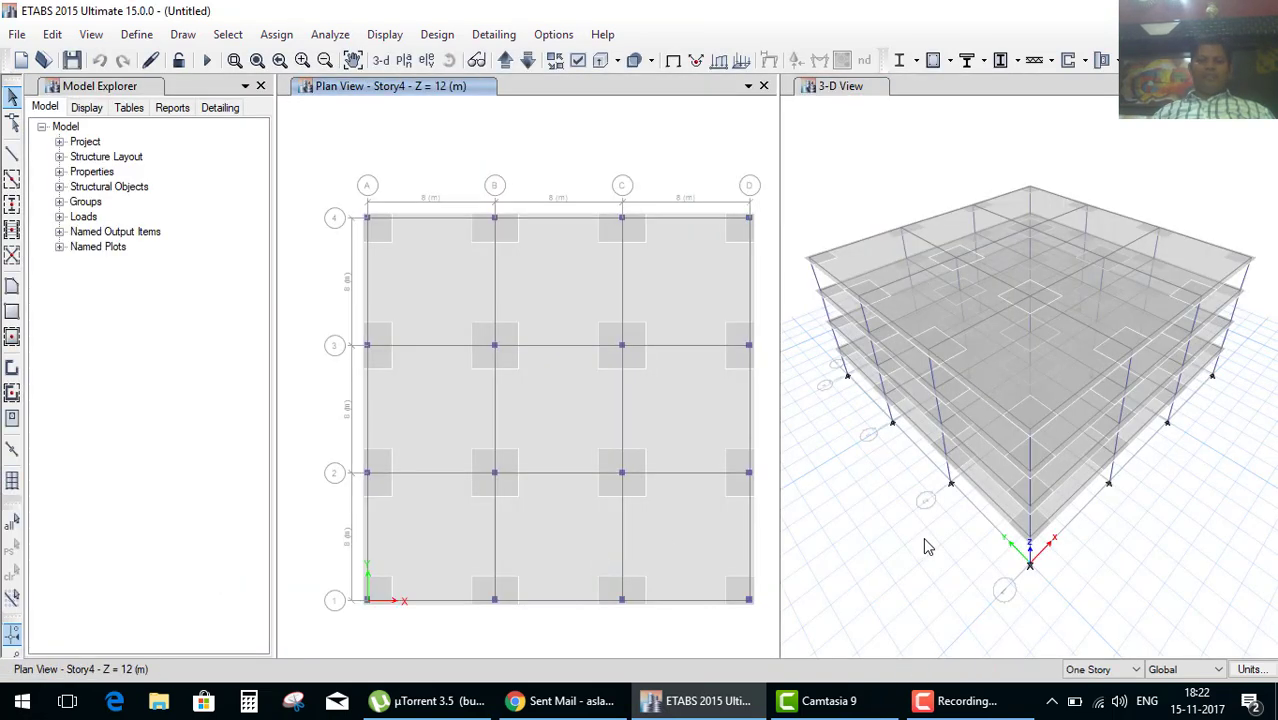
Show the waffle slab model in a rendered 3-D view, rotate it, then close it.
{"action": "left_click", "coordinate": [880, 128]}
{"action": "left_click", "coordinate": [91, 34]}
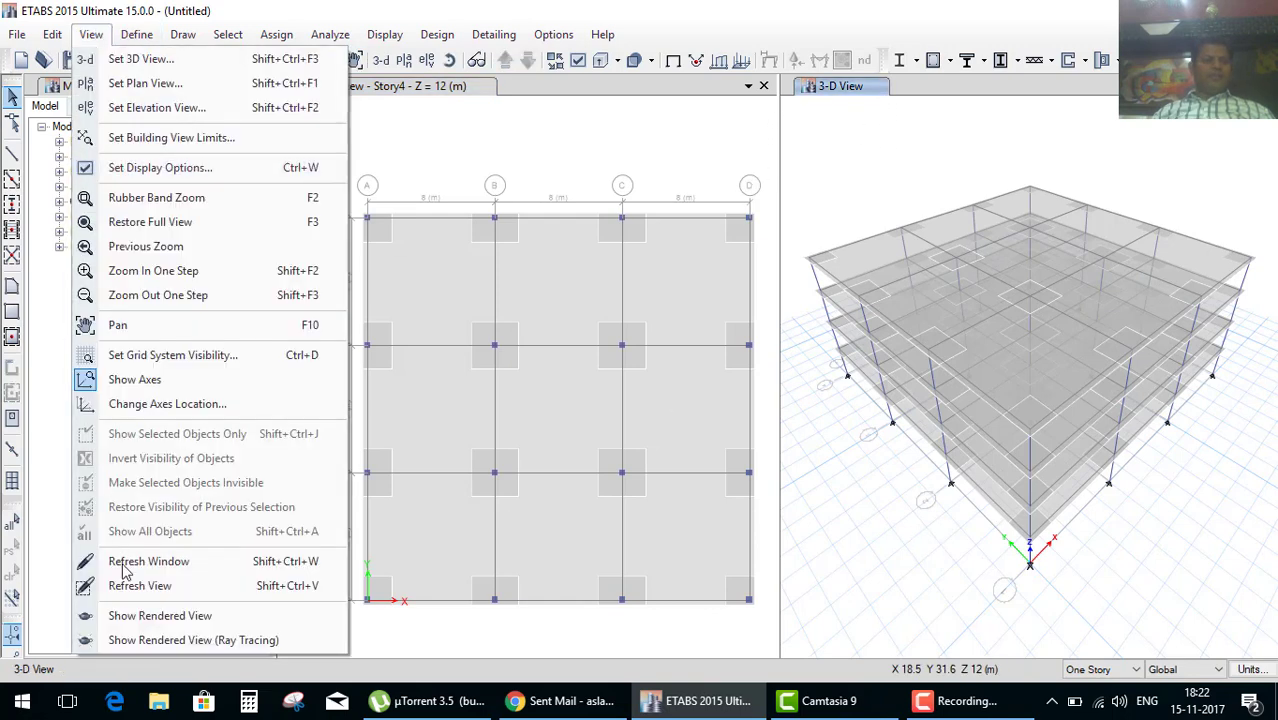
{"action": "left_click", "coordinate": [150, 612]}
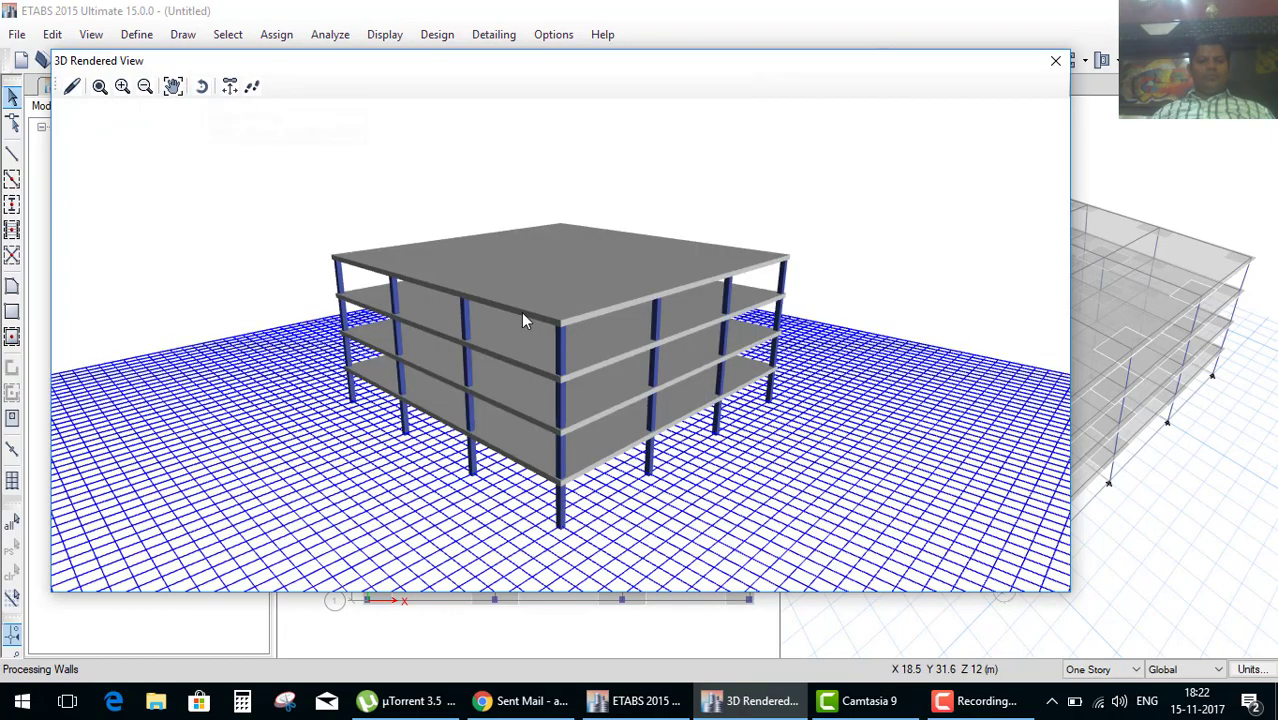
{"action": "mouse_move", "coordinate": [521, 319]}
{"action": "left_mouse_down"}
{"action": "mouse_move", "coordinate": [442, 288]}
{"action": "mouse_move", "coordinate": [481, 311]}
{"action": "left_mouse_up"}
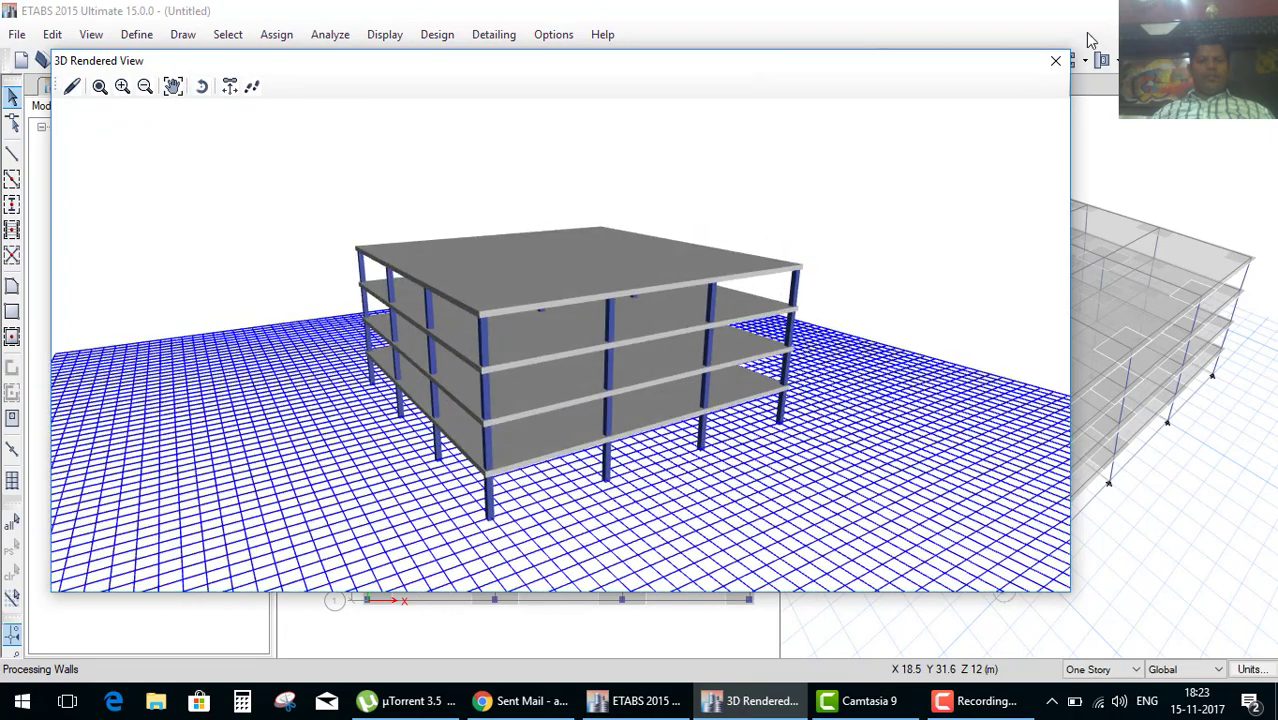
{"action": "left_click", "coordinate": [1055, 60]}
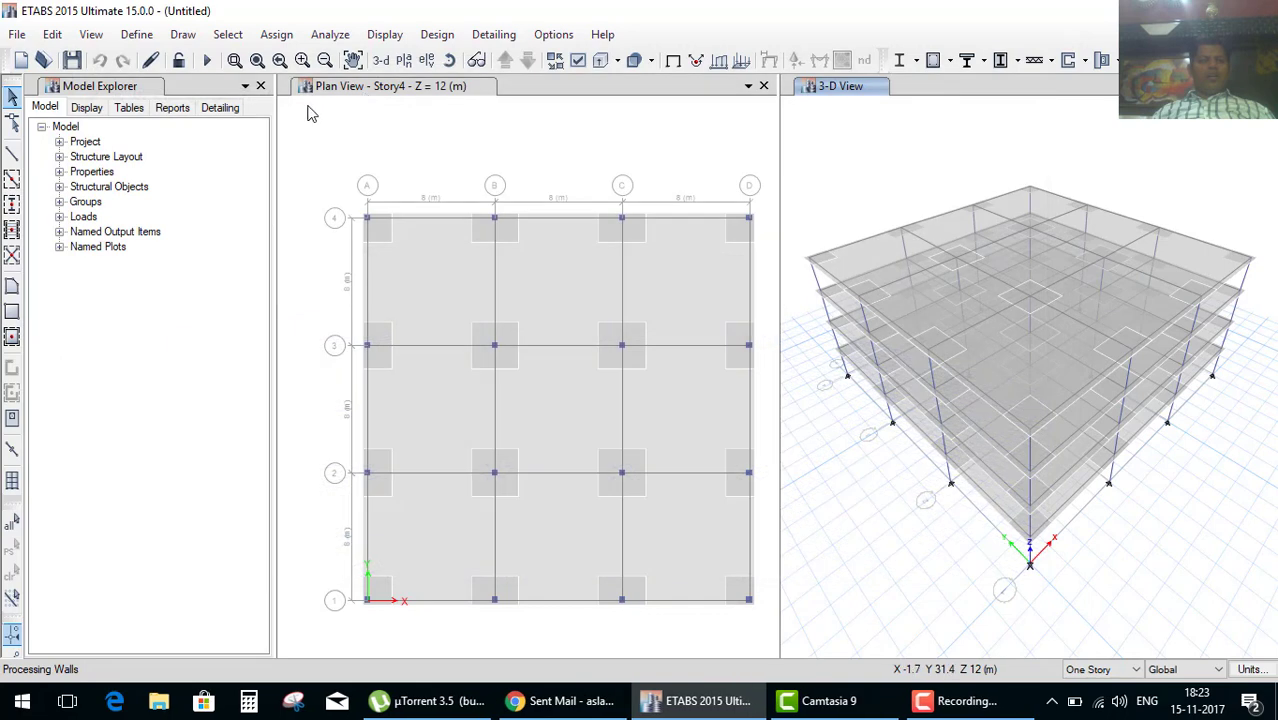
{"action": "left_click", "coordinate": [17, 34]}
Create a new Grid Only model from built-in settings, discarding the waffle slab model: 4×4 grid at 8 m, four 3 m storeys.
{"action": "left_click", "coordinate": [32, 58]}
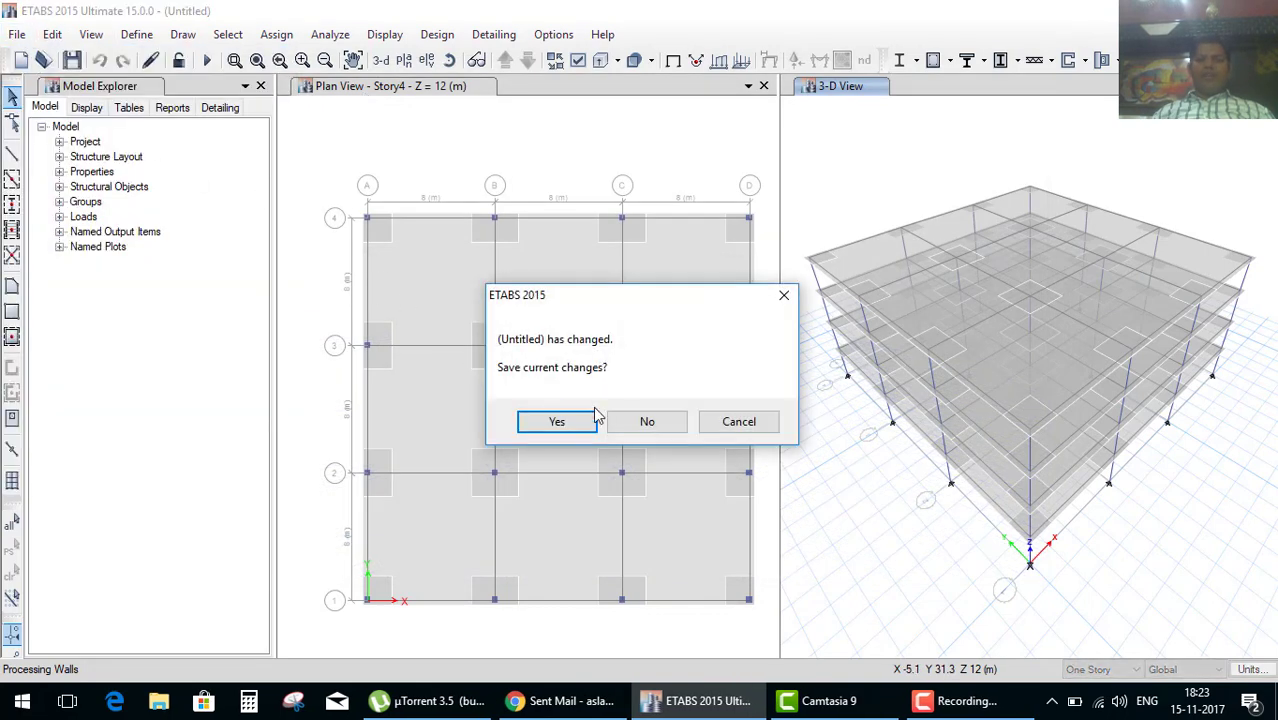
{"action": "left_click", "coordinate": [646, 421]}
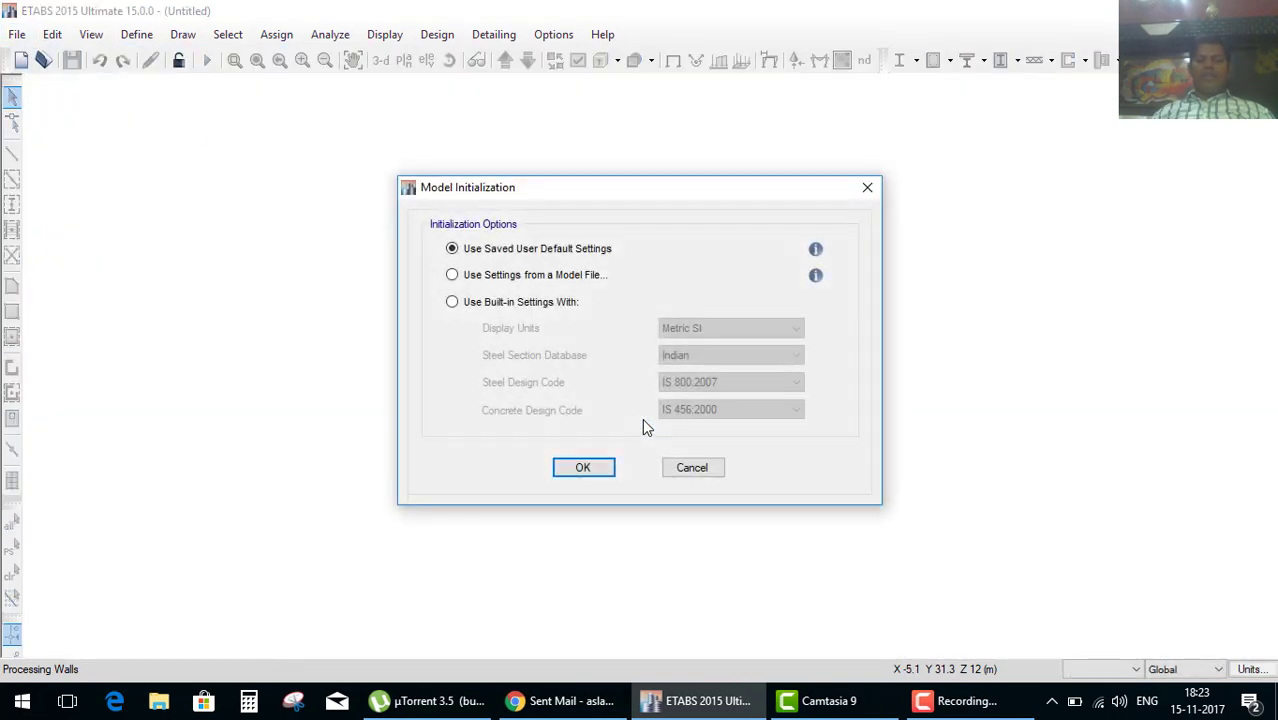
{"action": "left_click", "coordinate": [562, 303]}
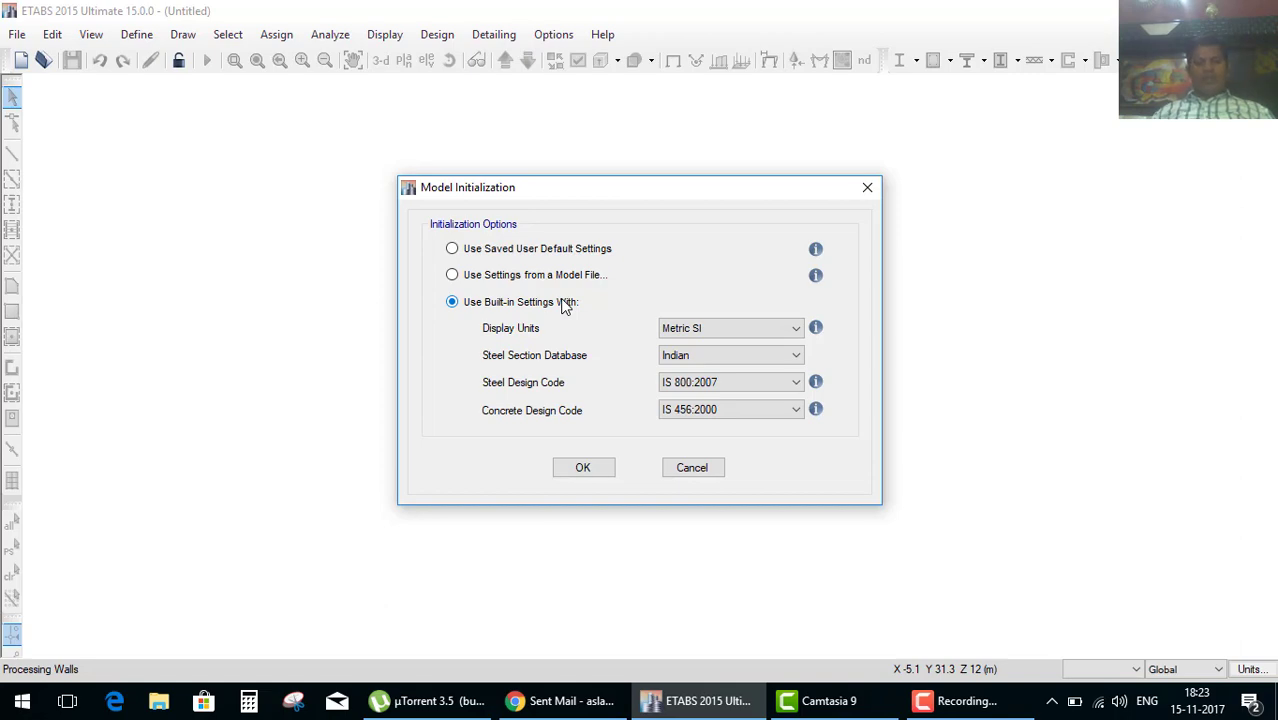
{"action": "left_click", "coordinate": [585, 465]}
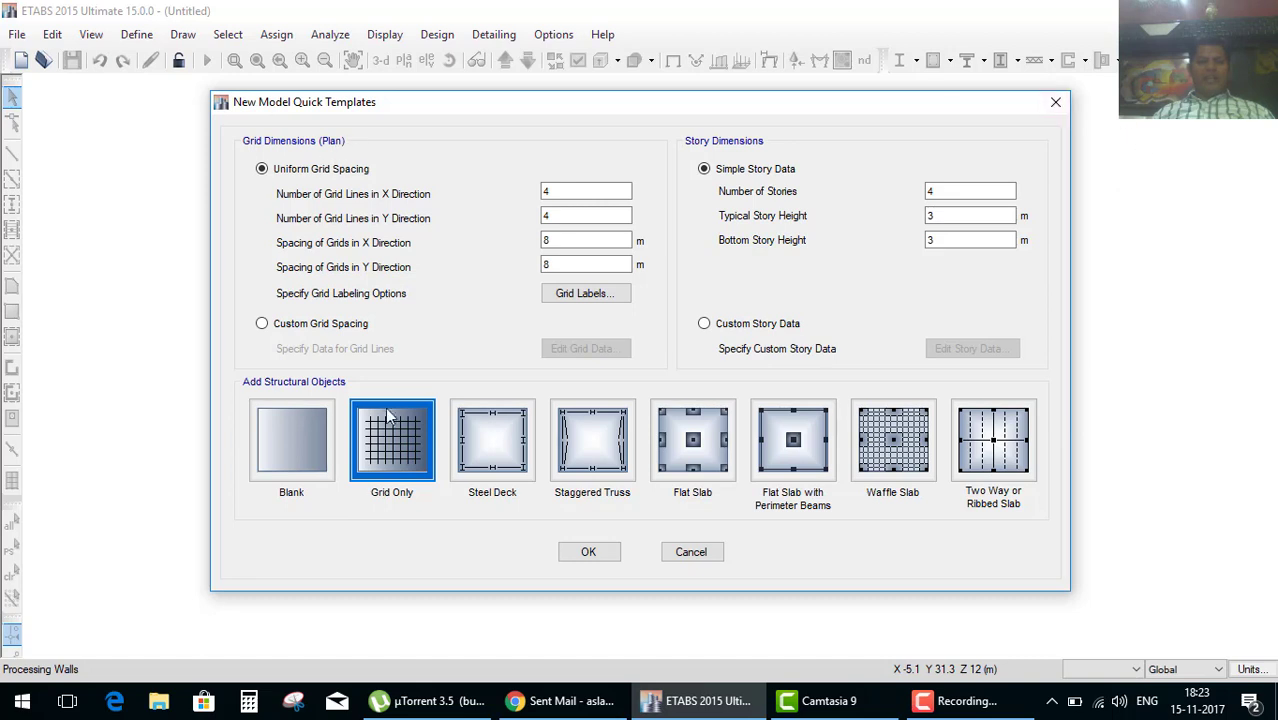
{"action": "left_click", "coordinate": [594, 553]}
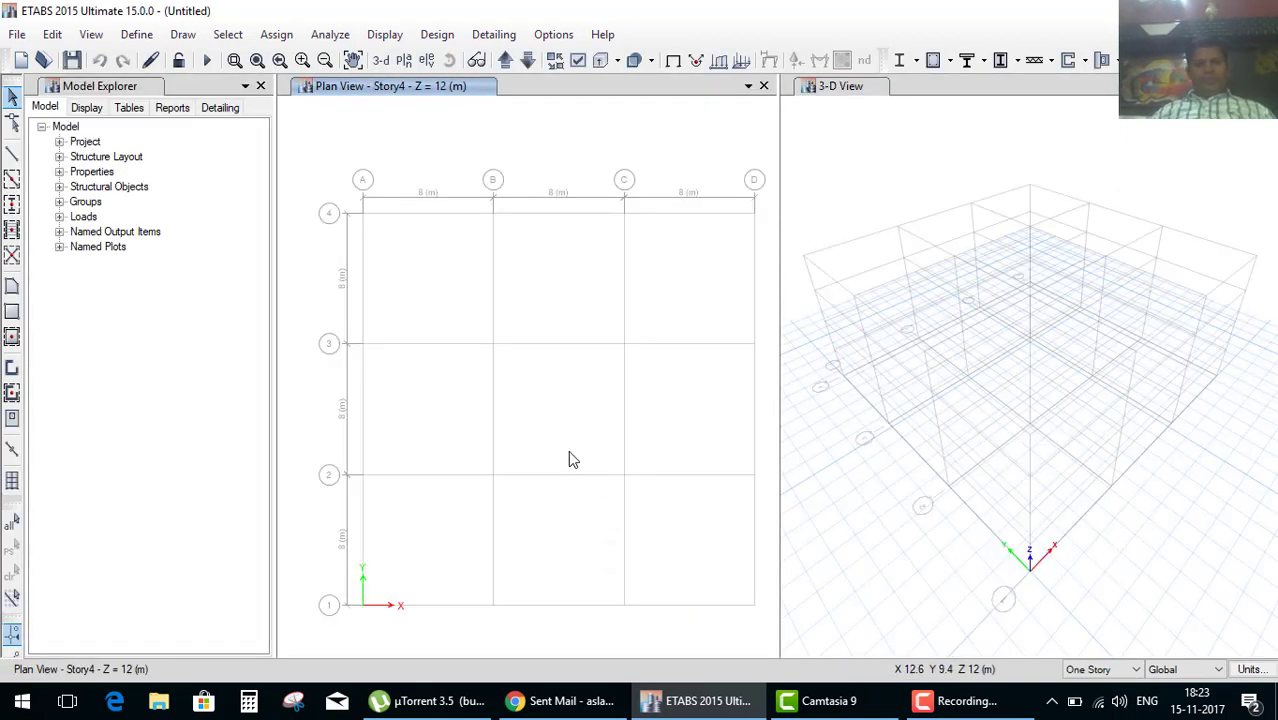
Zoom out the plan view to see the whole grid.
{"action": "scroll", "coordinate": [382, 308], "scroll_direction": "down", "scroll_amount": 3}
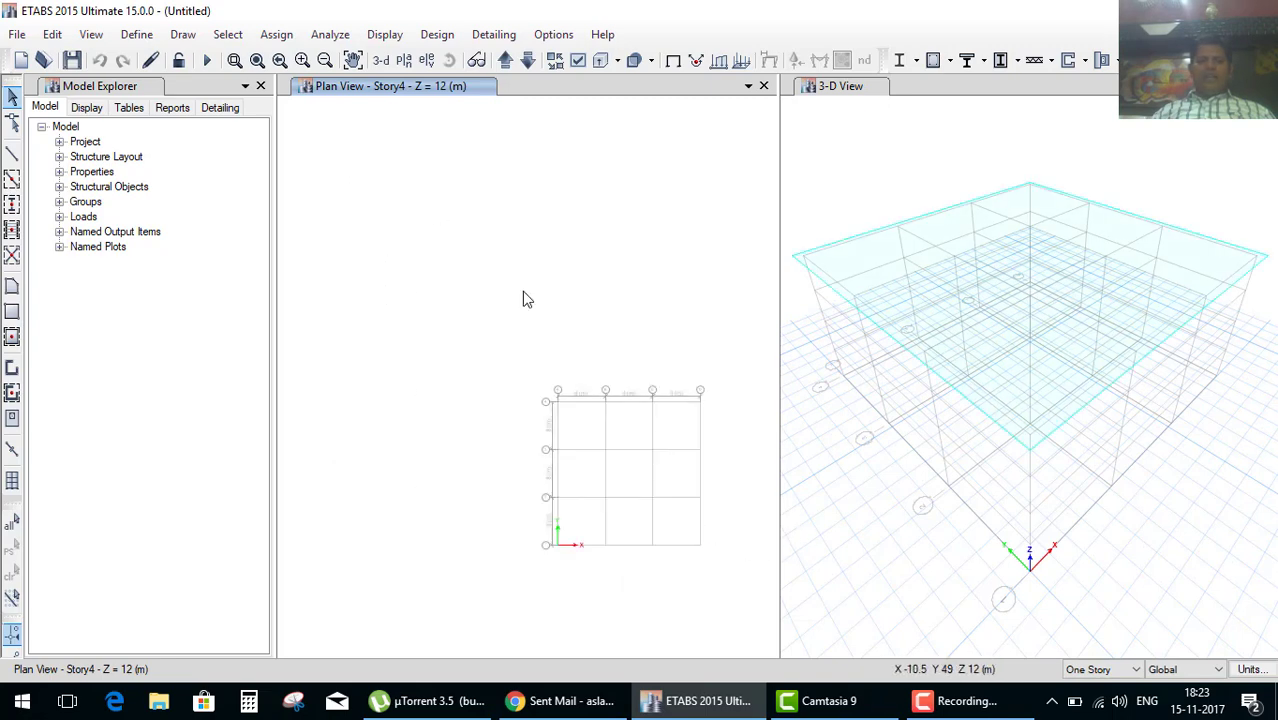
{"action": "scroll", "coordinate": [622, 476], "scroll_direction": "up", "scroll_amount": 4}
{"action": "scroll", "coordinate": [563, 323], "scroll_direction": "down", "scroll_amount": 1}
{"action": "scroll", "coordinate": [465, 245], "scroll_direction": "down", "scroll_amount": 2}
{"action": "scroll", "coordinate": [462, 243], "scroll_direction": "down", "scroll_amount": 2}
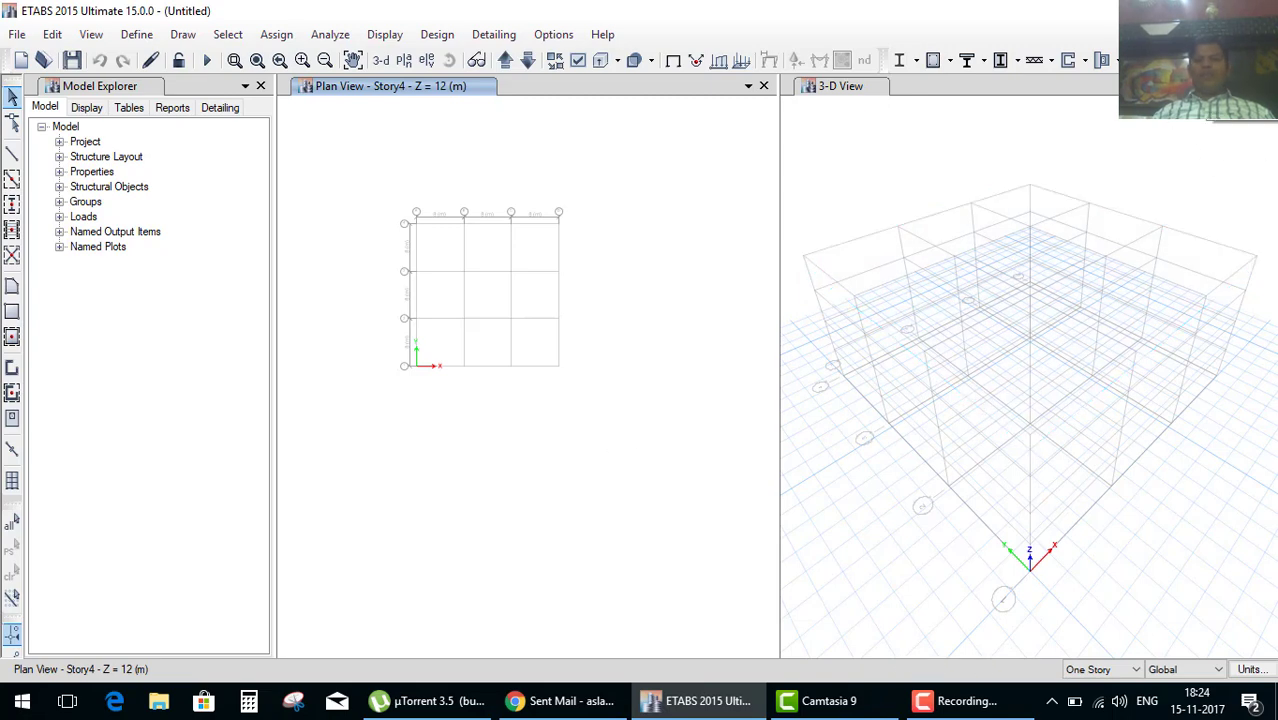
Add a new window below the 3-D view showing Elevation View A.
{"action": "left_click", "coordinate": [1247, 86]}
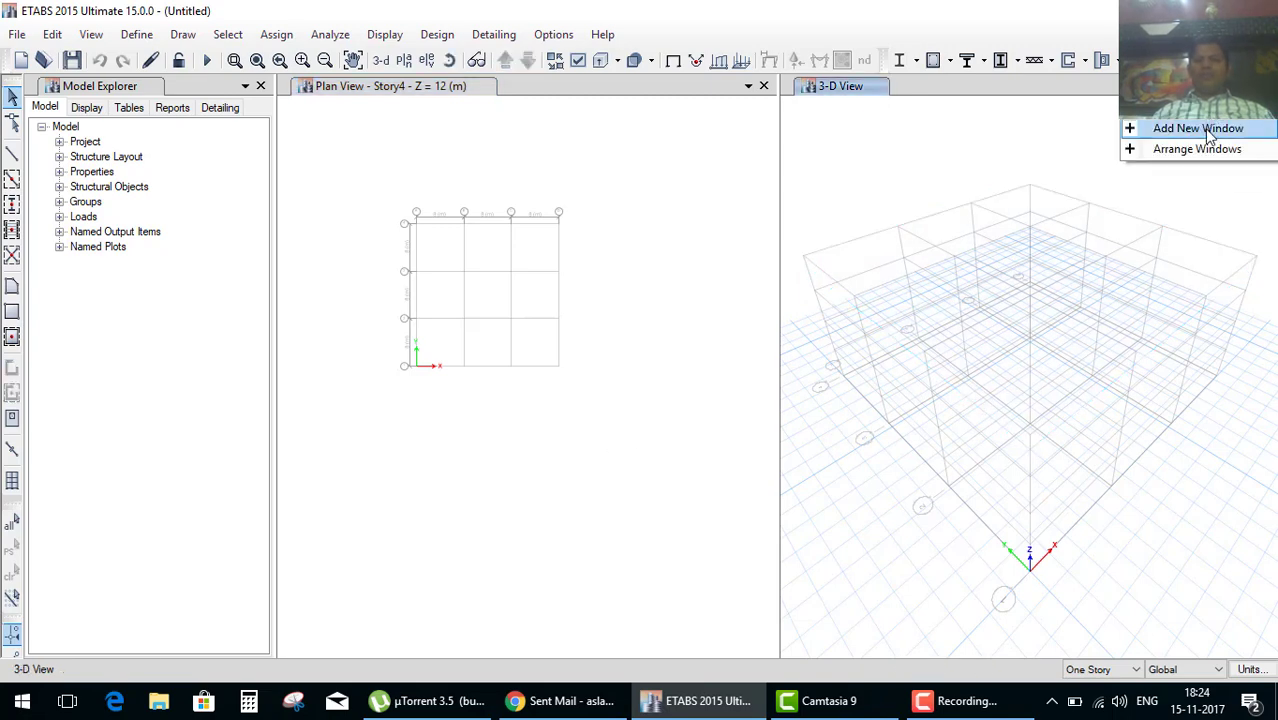
{"action": "left_click", "coordinate": [1197, 128]}
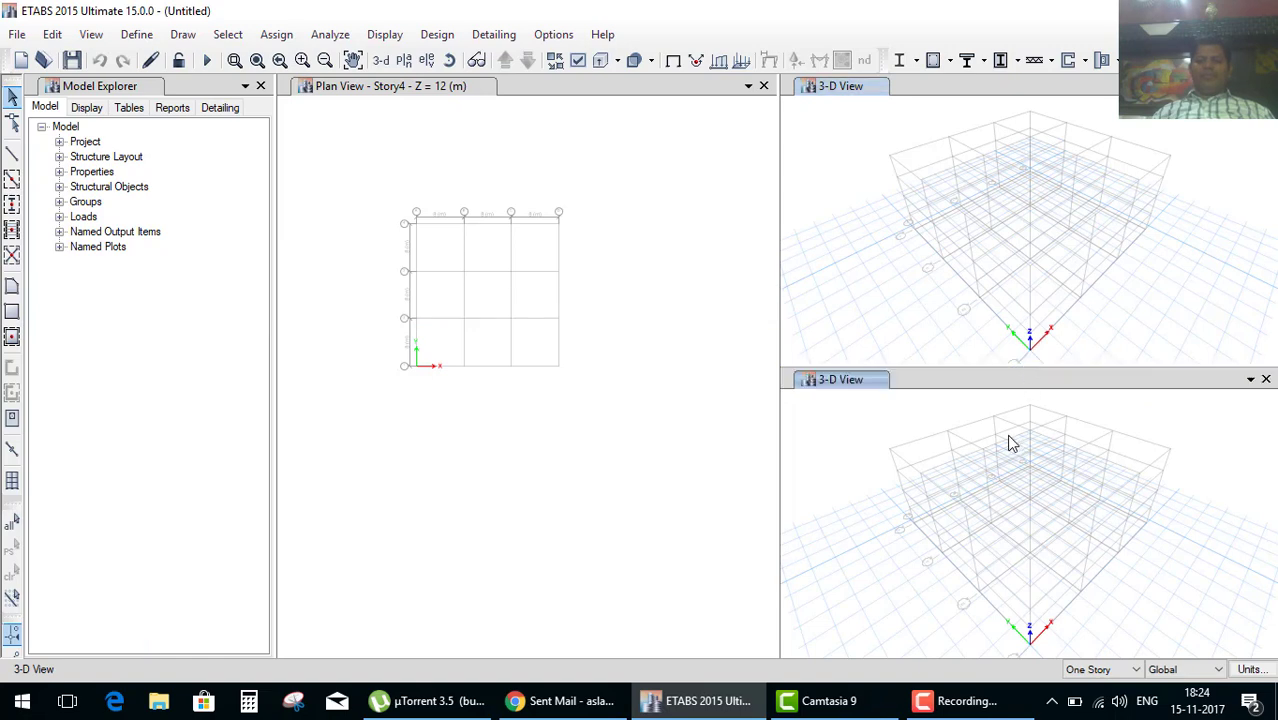
{"action": "left_click", "coordinate": [426, 60]}
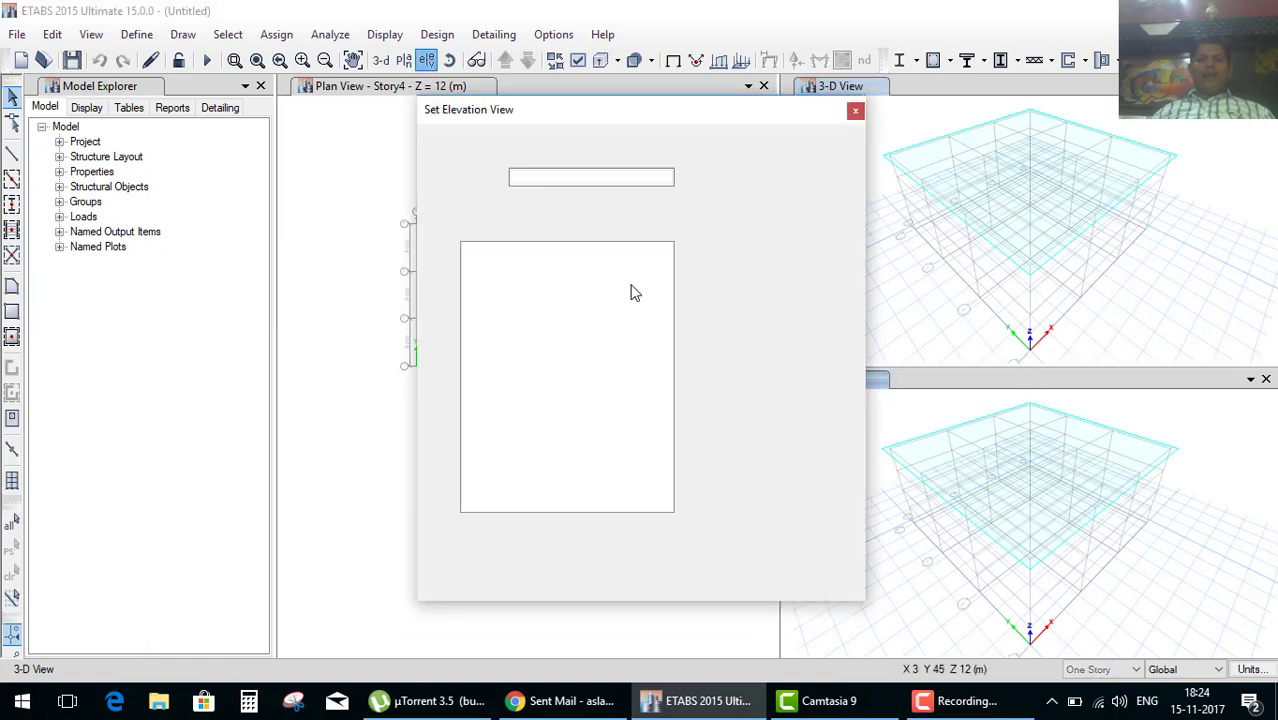
{"action": "left_click", "coordinate": [558, 581]}
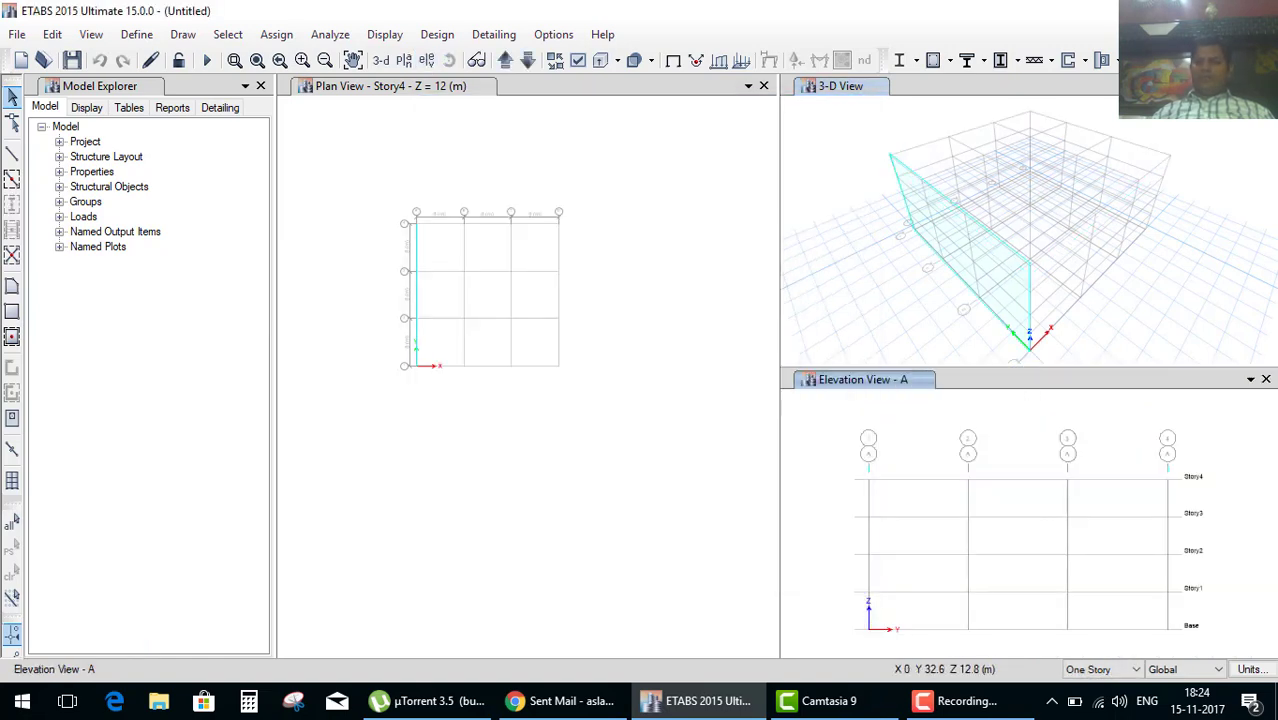
{"action": "left_click", "coordinate": [673, 455]}
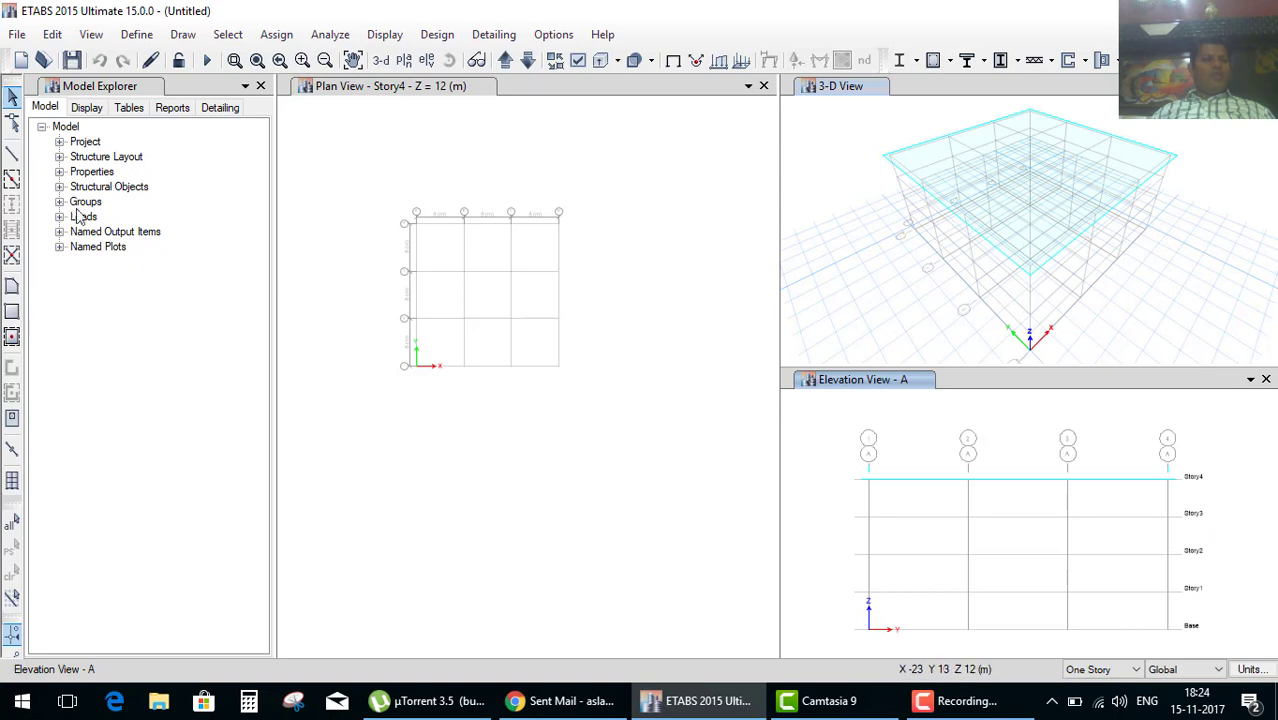
{"action": "left_click", "coordinate": [865, 444]}
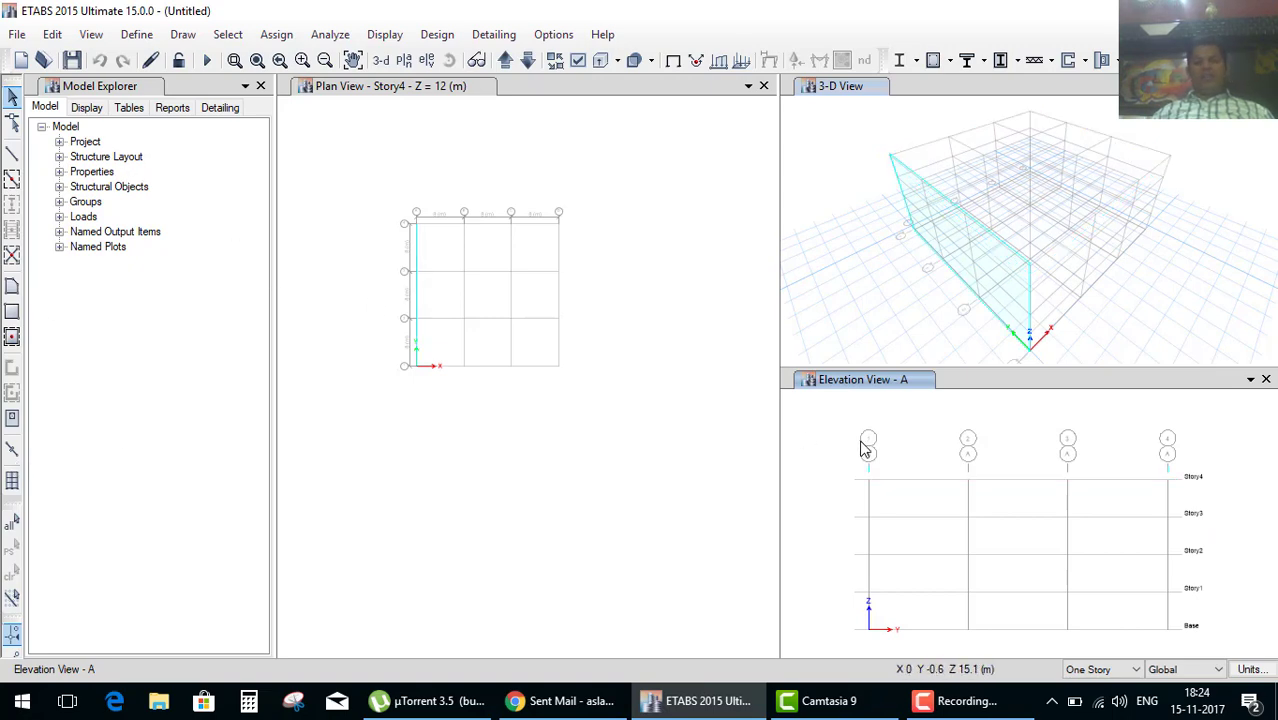